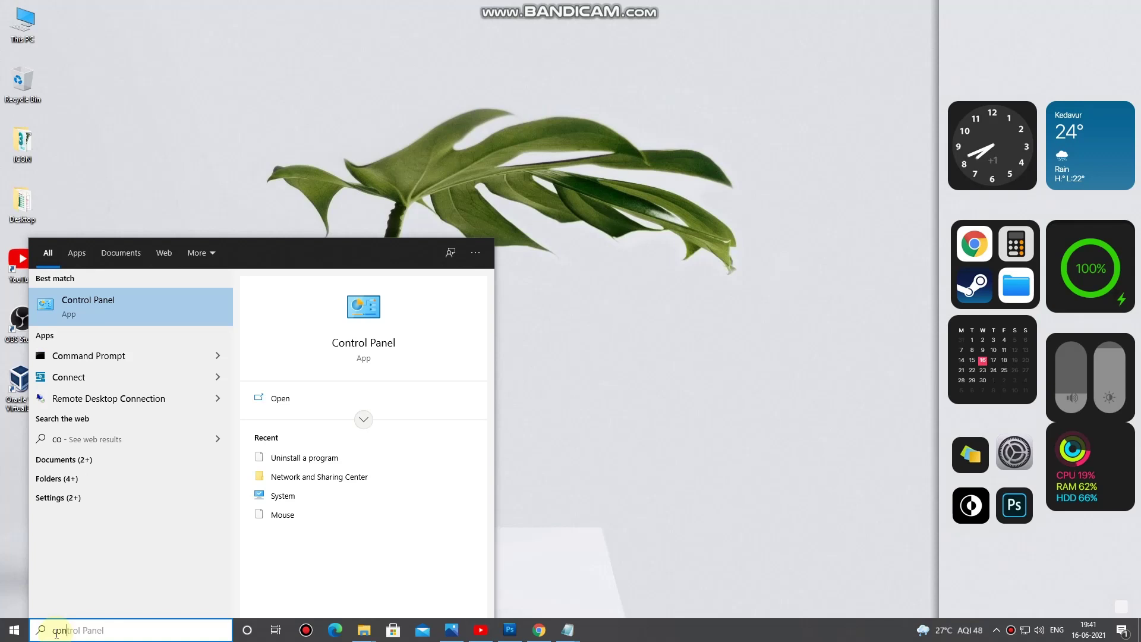
Search Windows for "control panel" and open the Control Panel app.
type("ntrol")
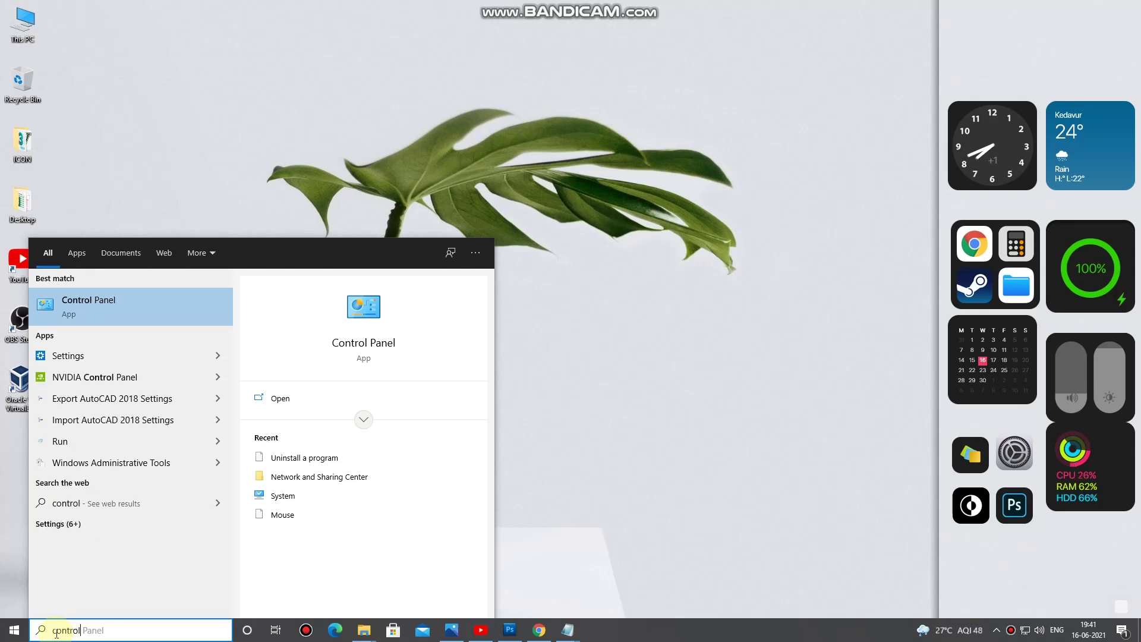
type(" pann")
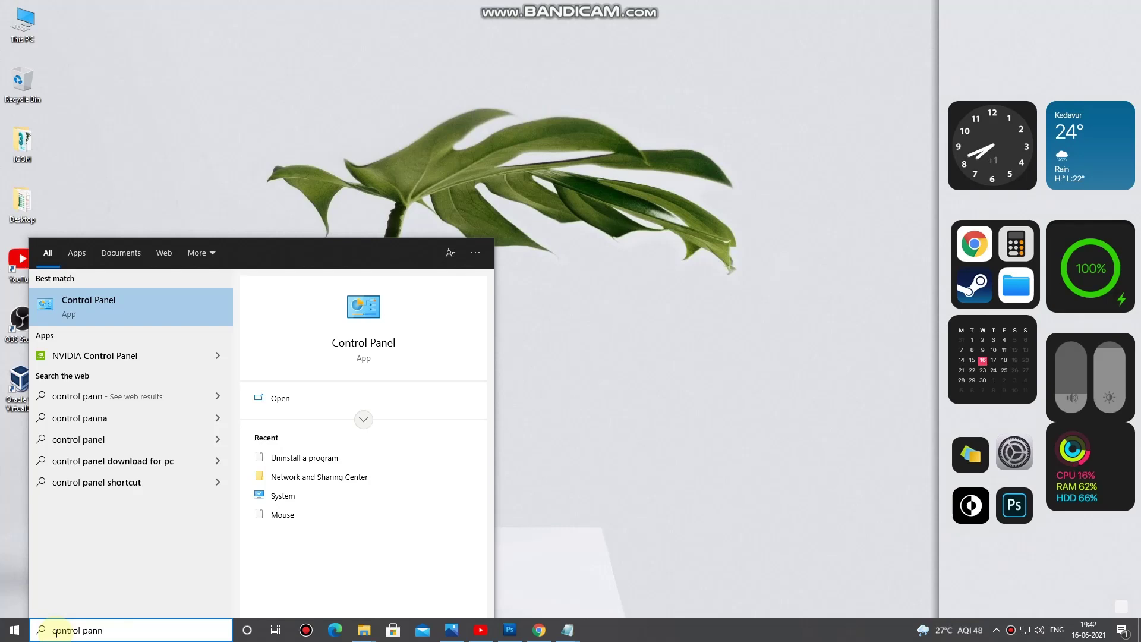
key("BackSpace")
type("el")
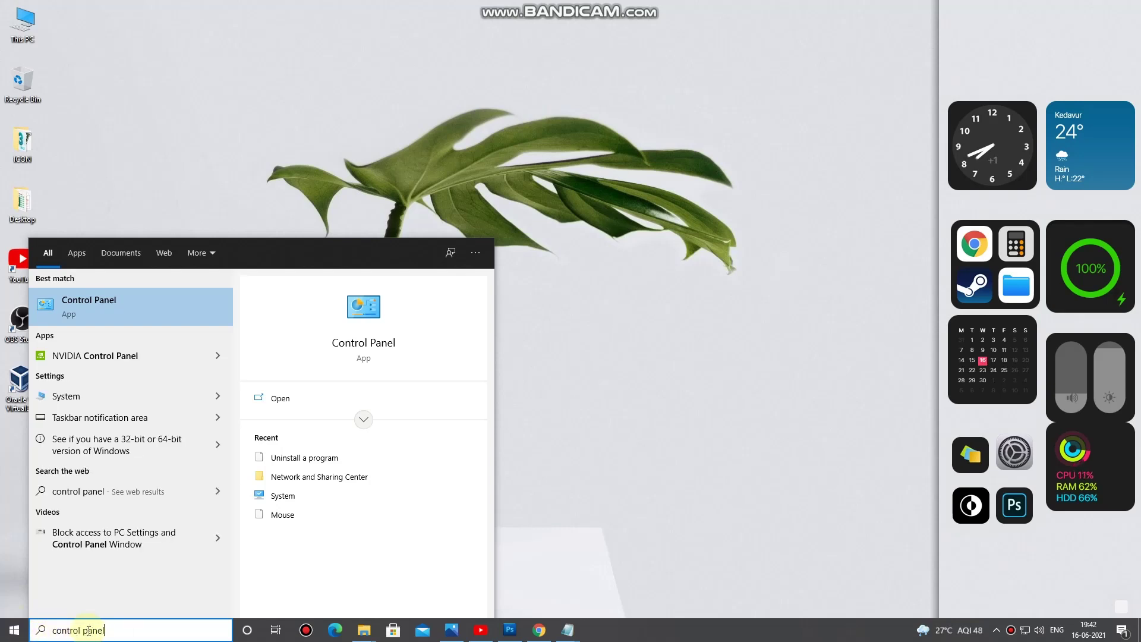
left_click(105, 307)
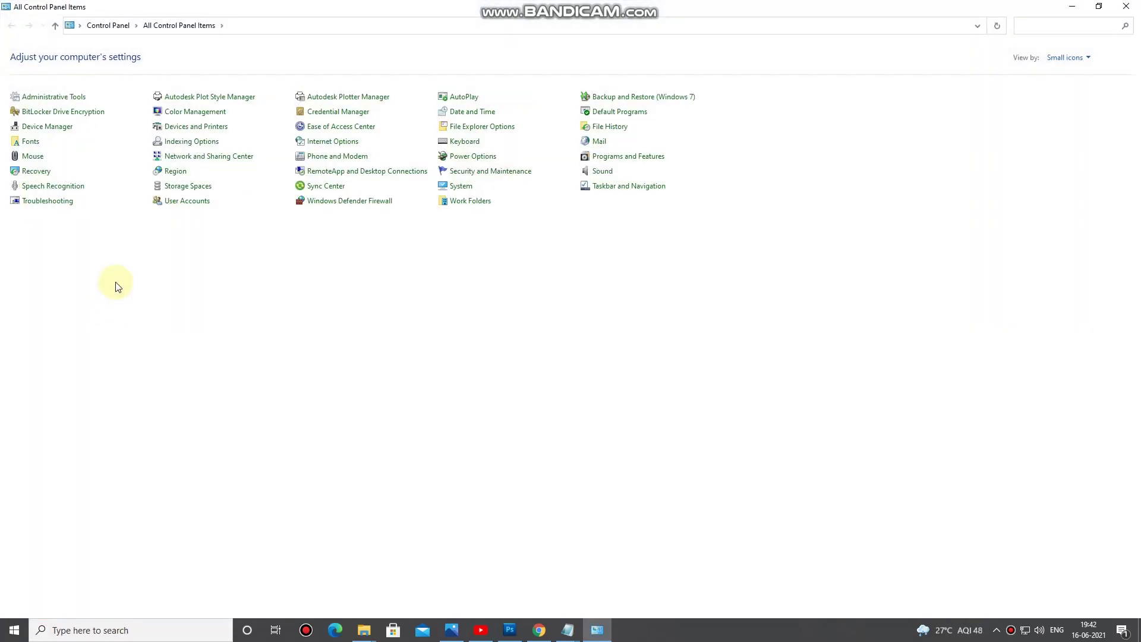
Switch the Control Panel view to Category and open the list for uninstalling a program.
left_click(1077, 57)
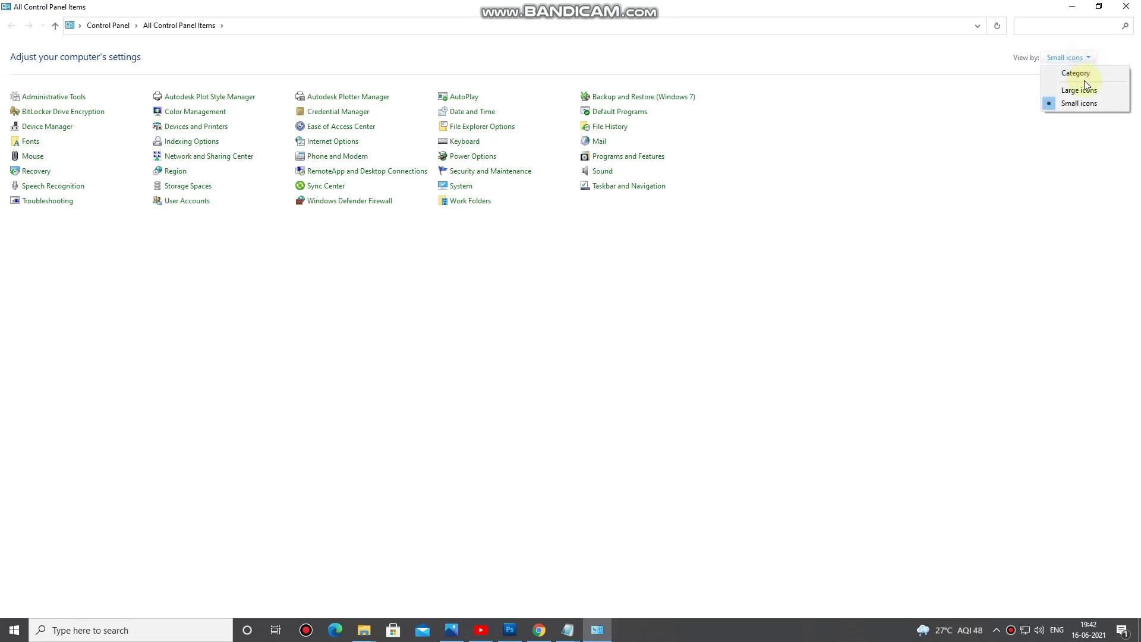
left_click(1085, 76)
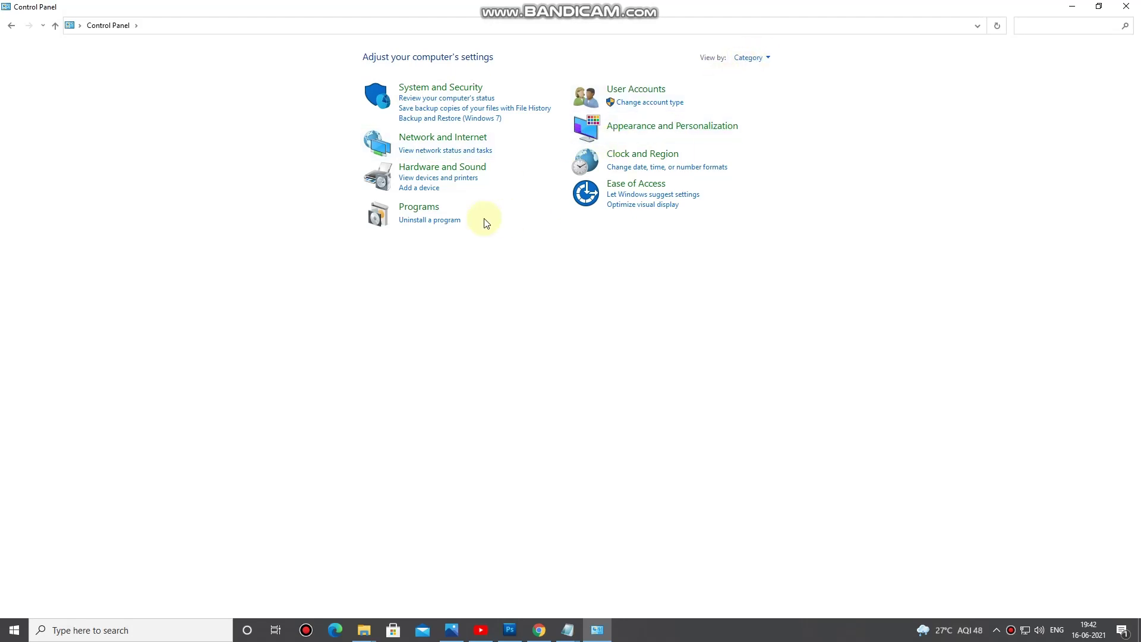
left_click(438, 221)
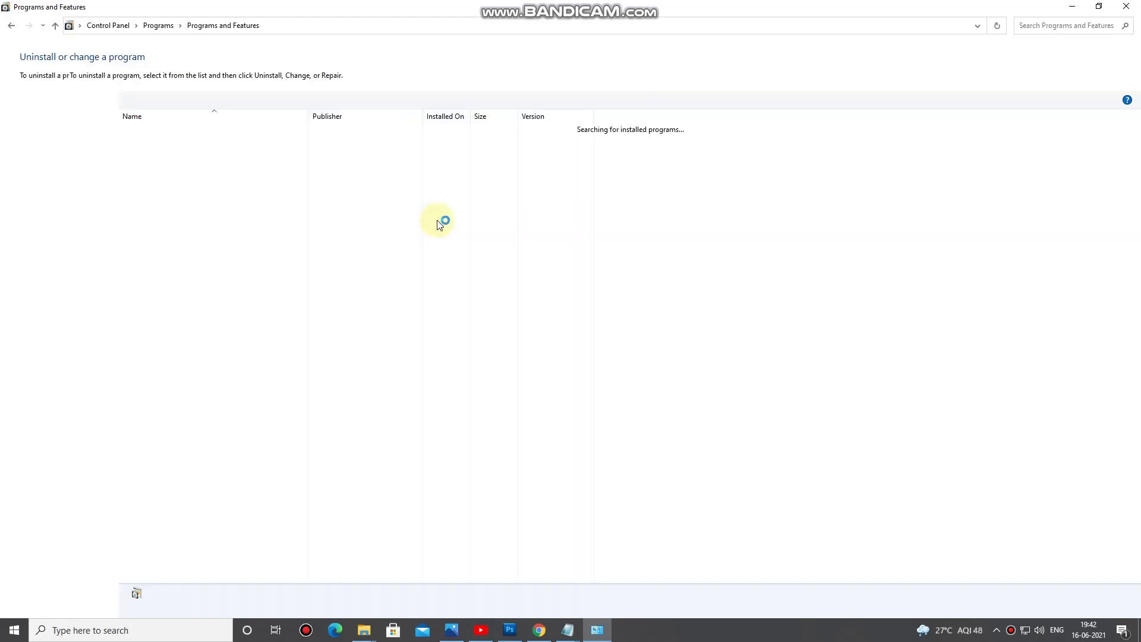
Look through the installed programs and check the details of several entries, such as Adobe Photoshop CS5.1, eTimeTrackLite and GST Offline Tool.
left_click(181, 130)
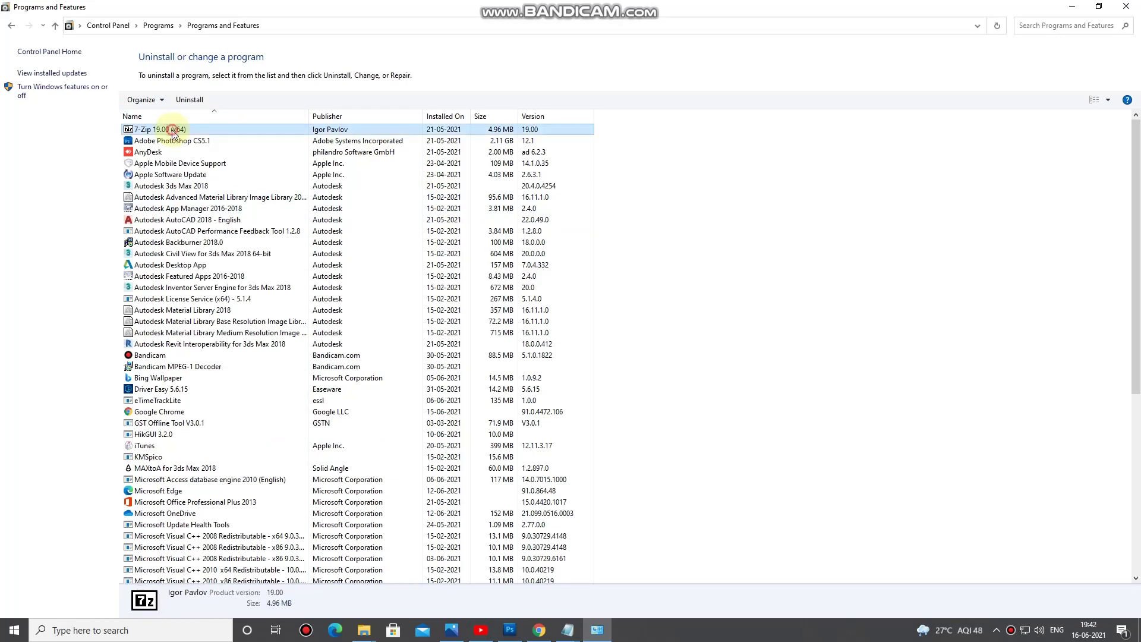
scroll(211, 245, "down", 6)
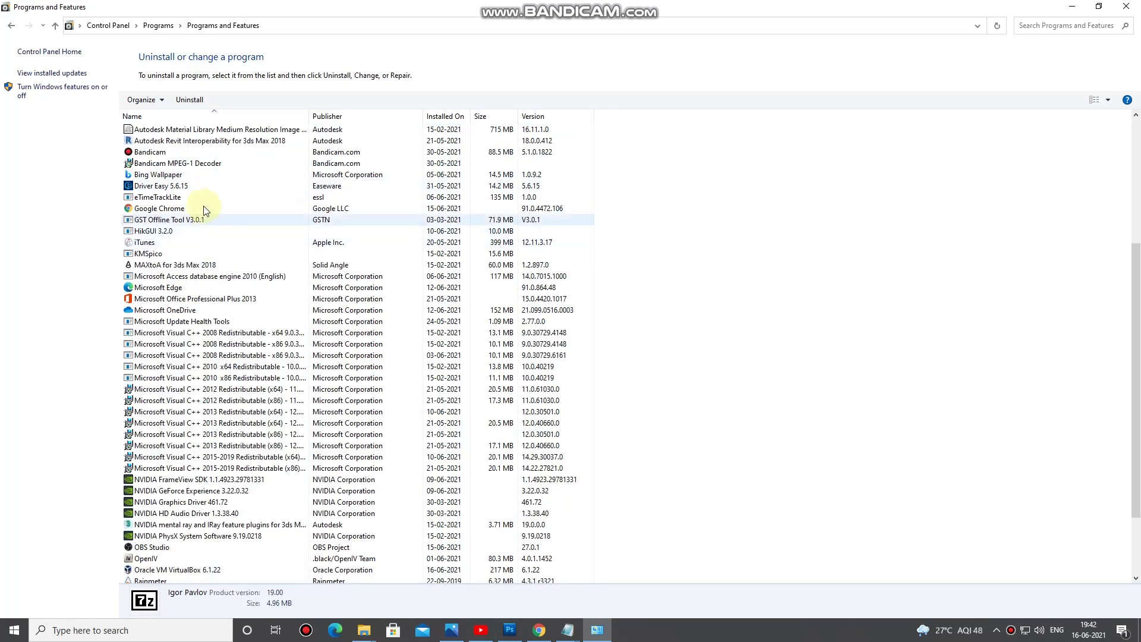
scroll(203, 206, "down", 3)
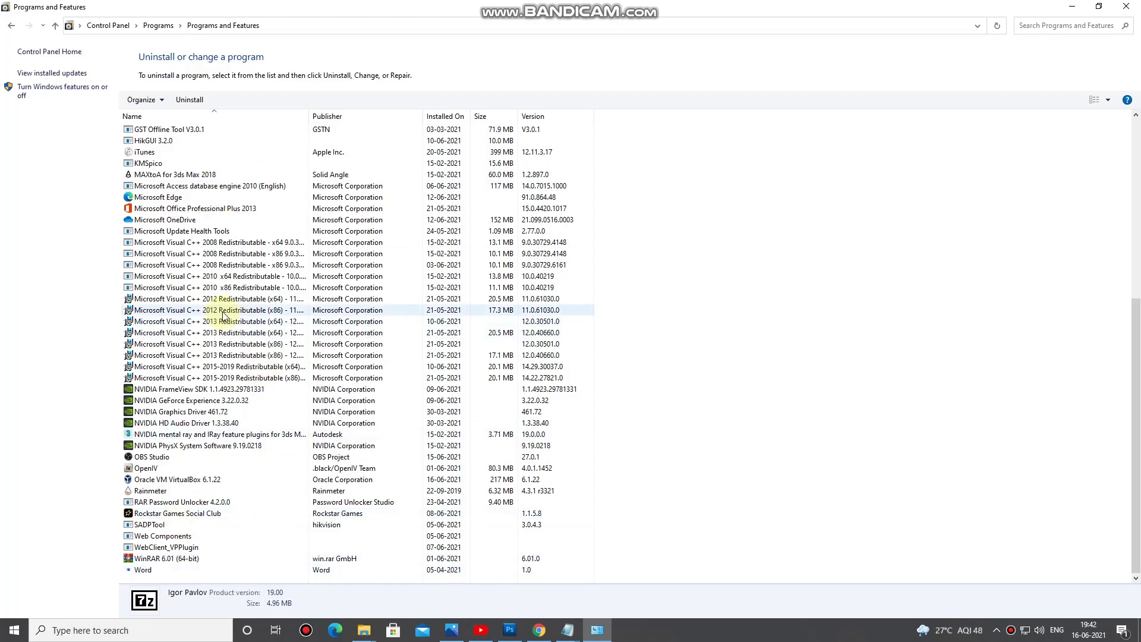
scroll(224, 316, "up", 9)
left_click(160, 141)
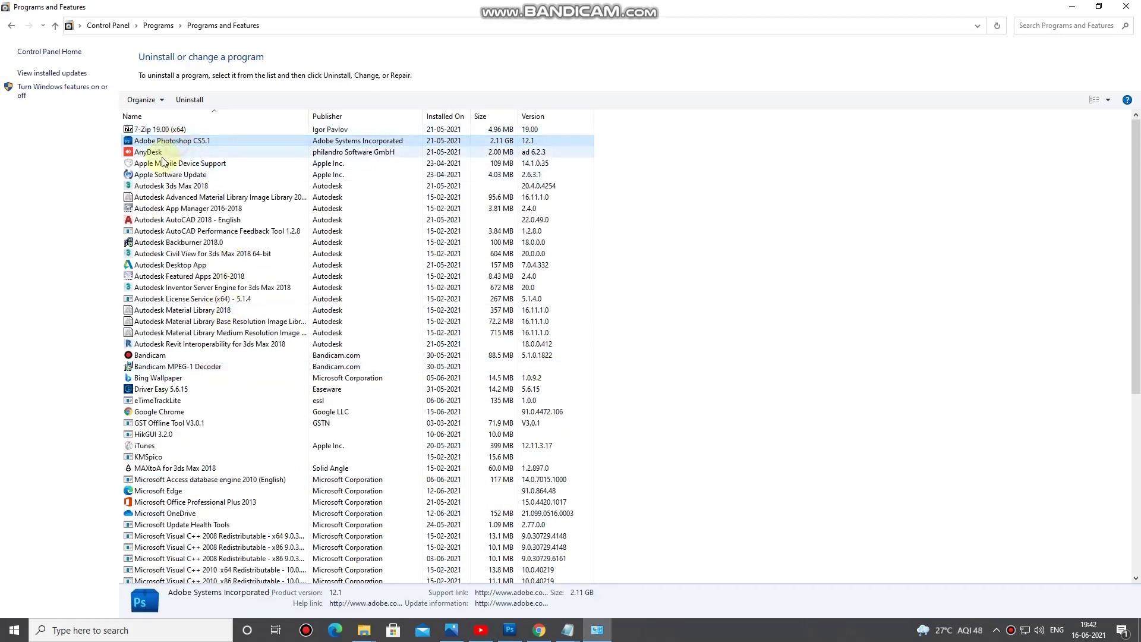
left_click(163, 164)
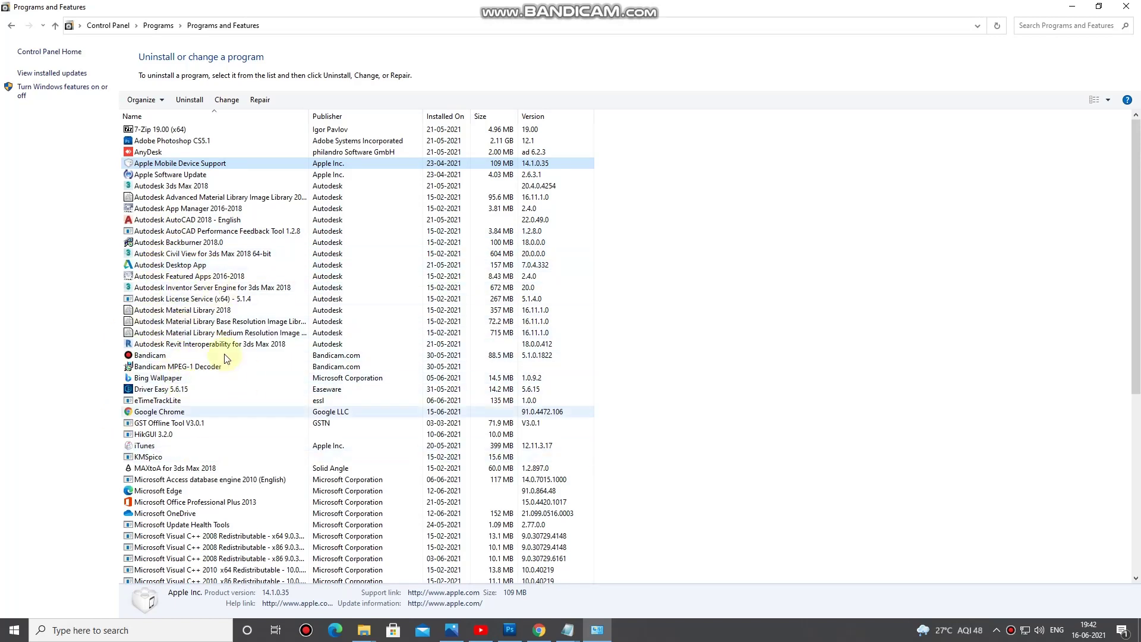
left_click(189, 400)
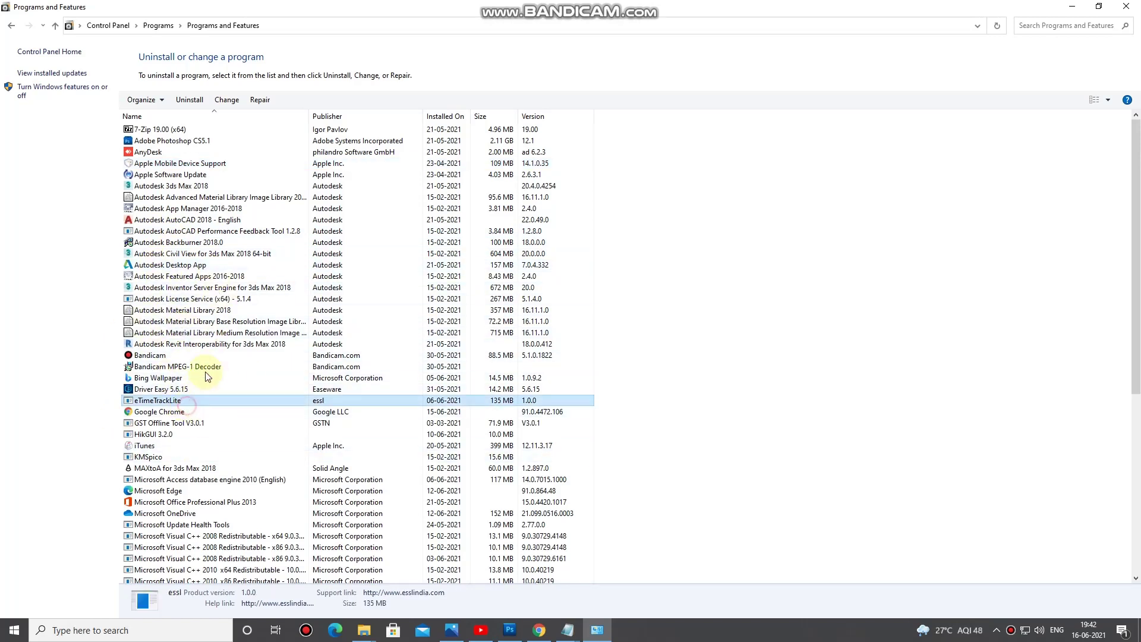
left_click(172, 368)
scroll(250, 387, "down", 1)
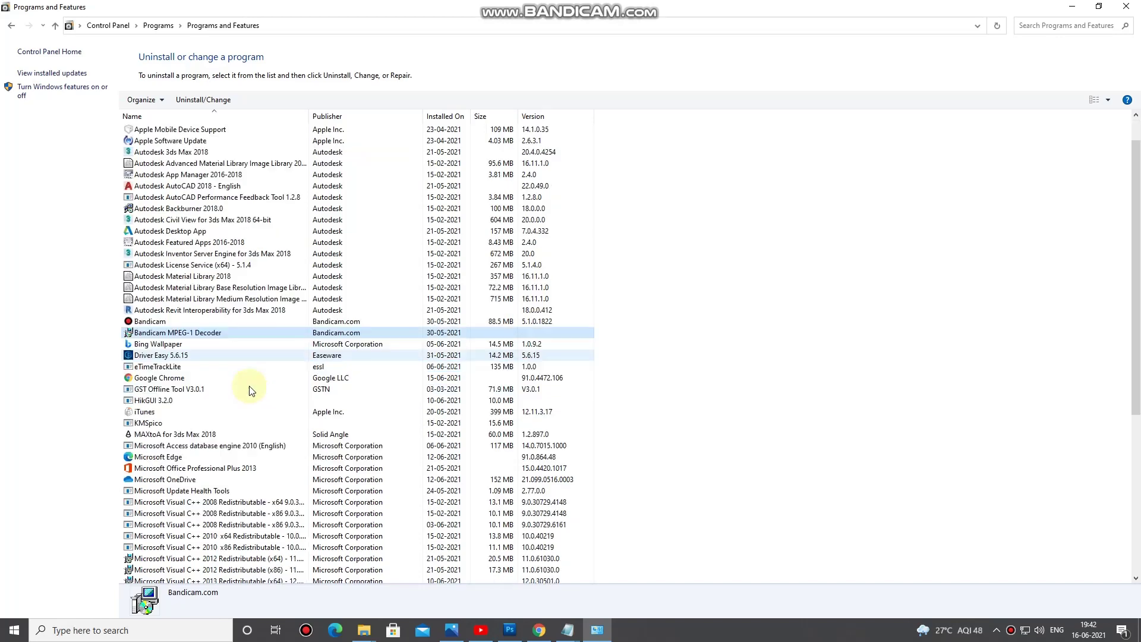
left_click(174, 369)
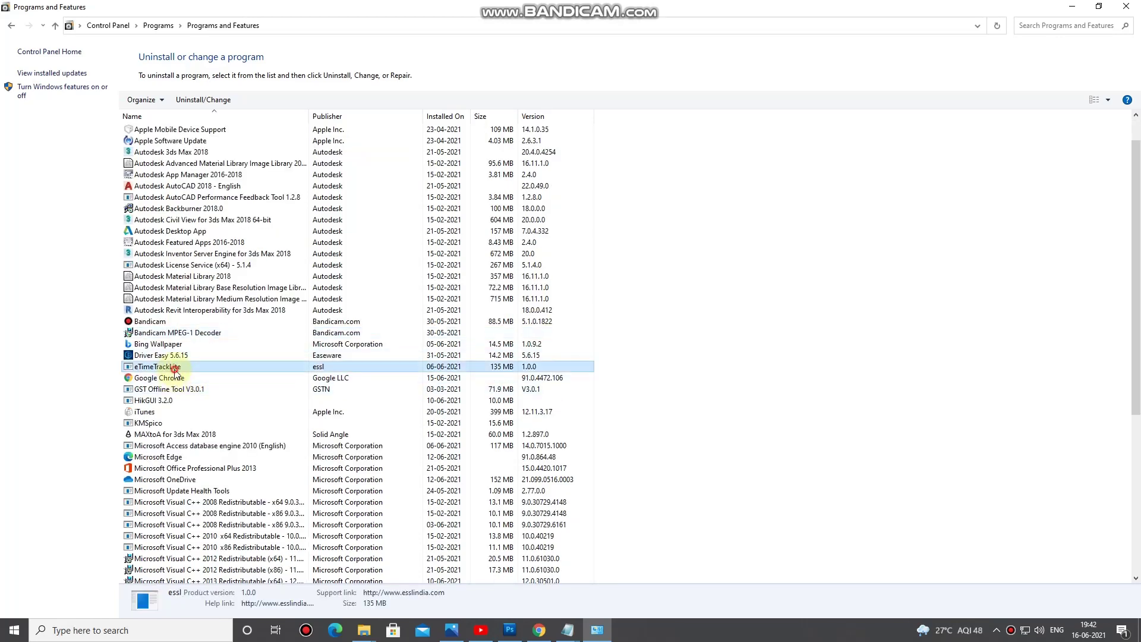
left_click(212, 390)
Uninstall Rockstar Games Social Club, viewing the removal details before closing its uninstaller.
scroll(215, 420, "down", 1)
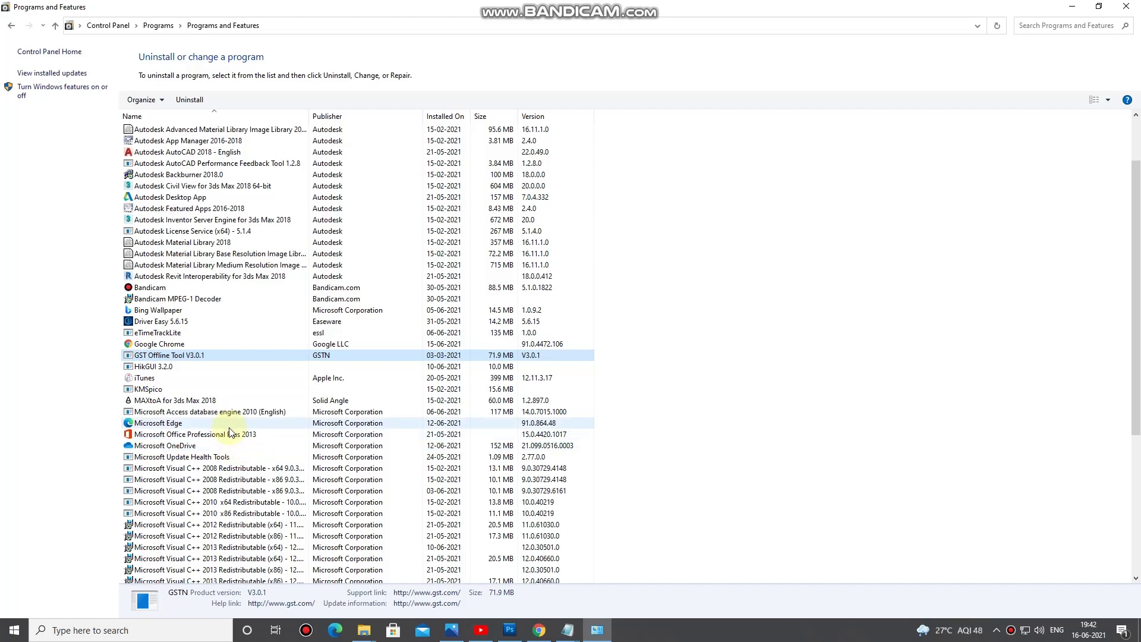
scroll(238, 434, "down", 3)
scroll(313, 332, "down", 3)
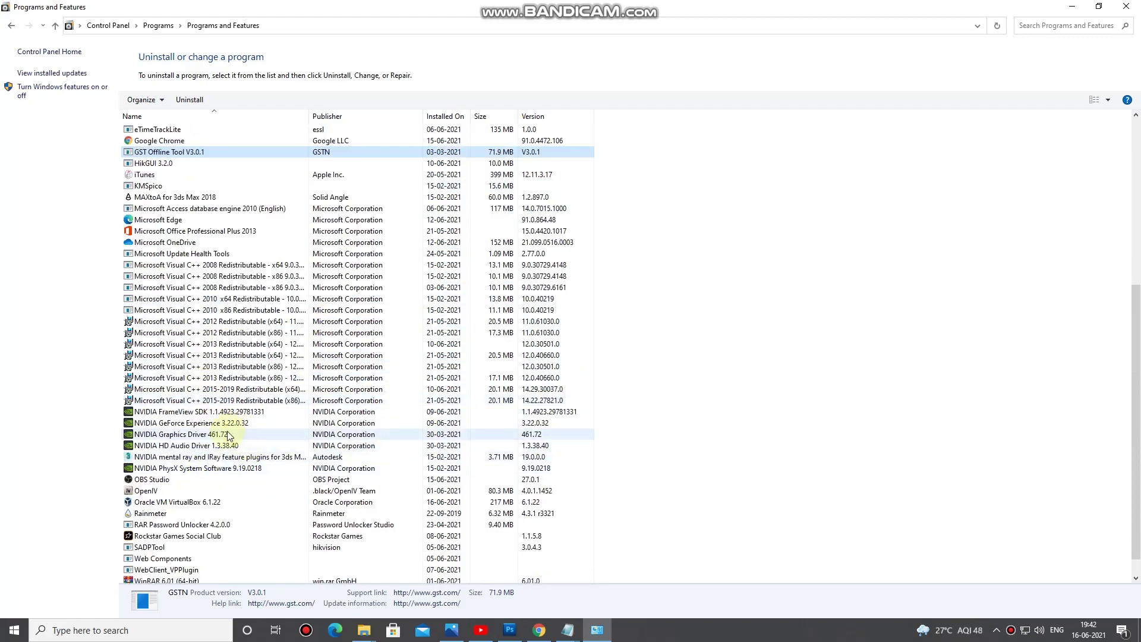
scroll(443, 421, "down", 1)
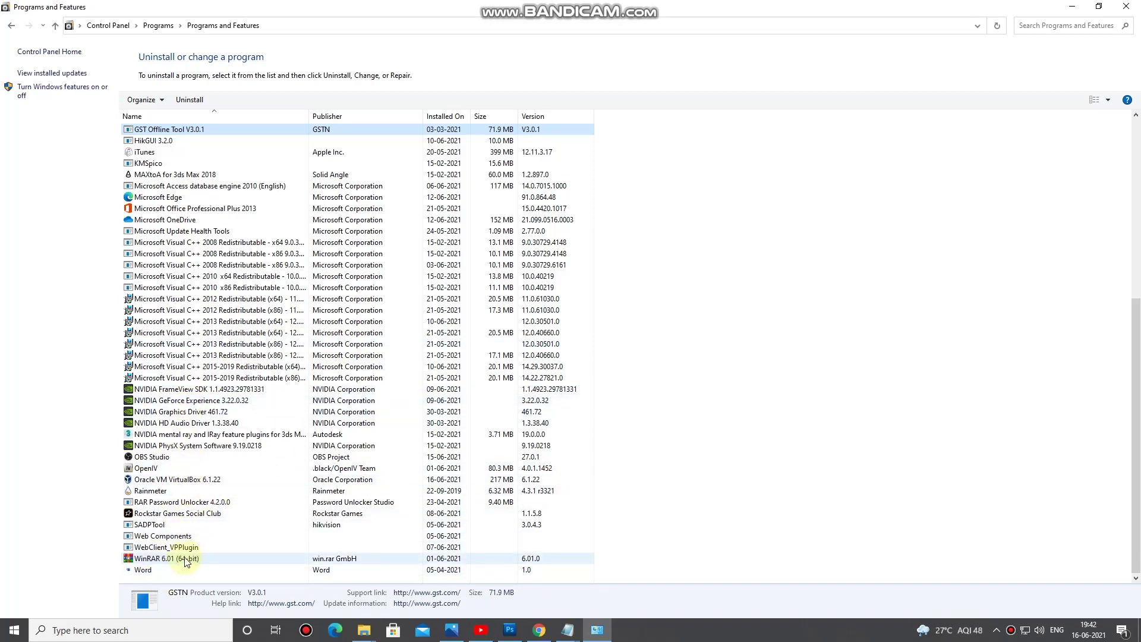
left_click(160, 514)
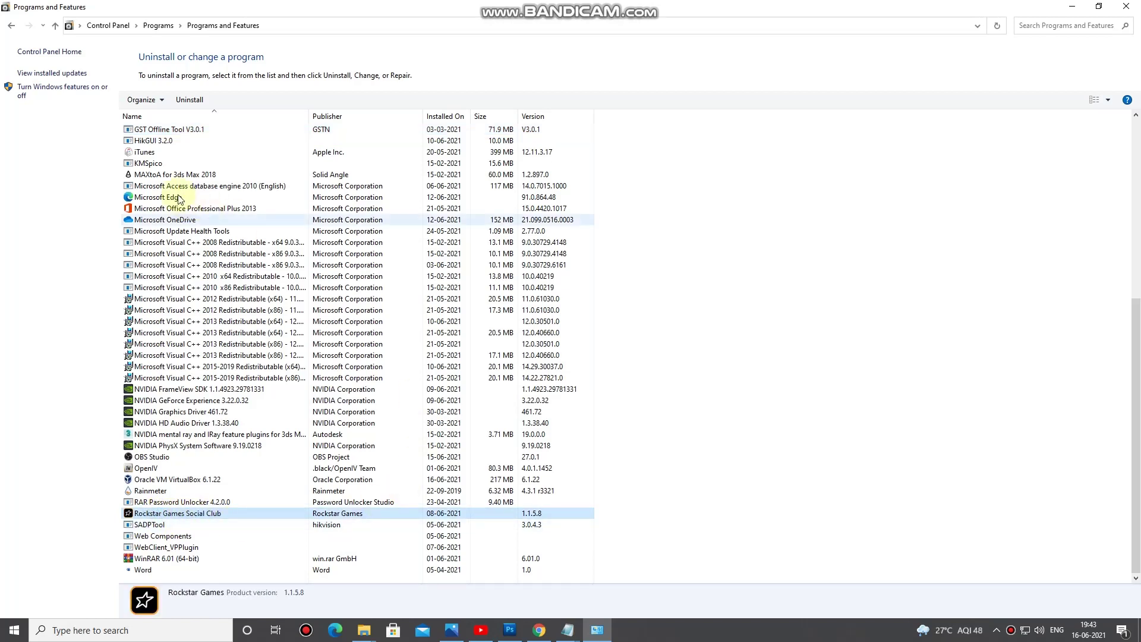
left_click(191, 99)
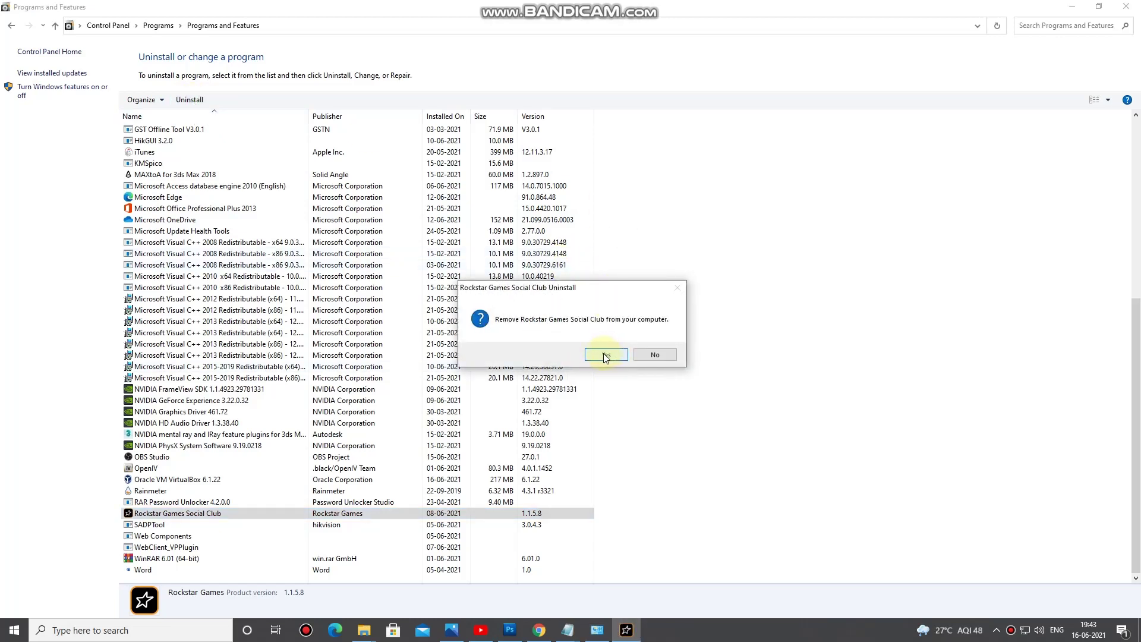
left_click(605, 355)
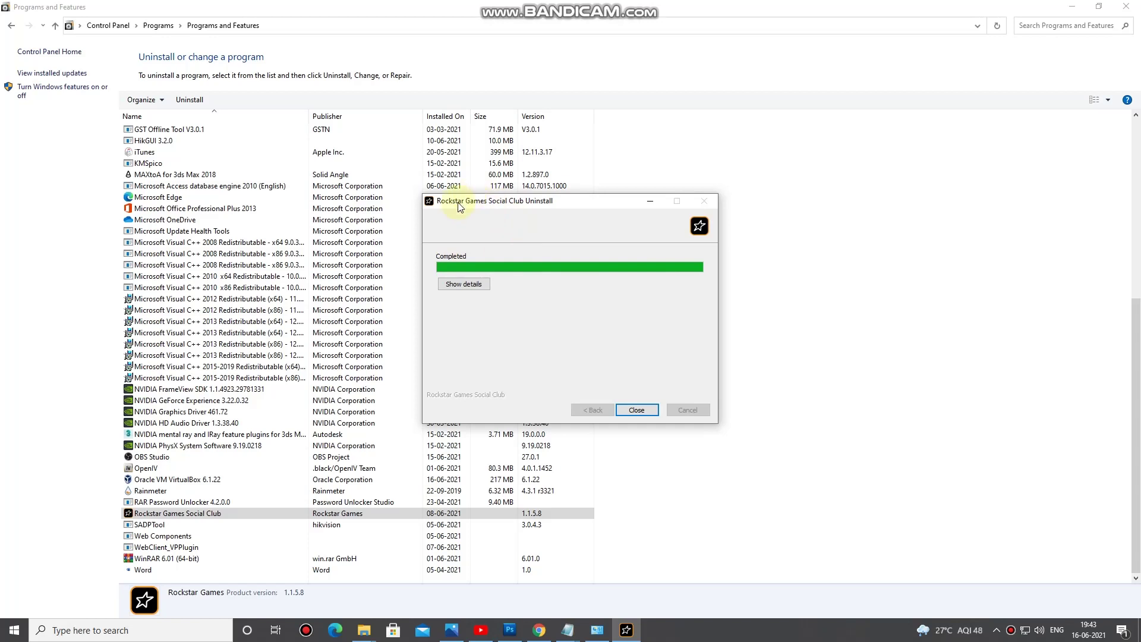
left_click(474, 285)
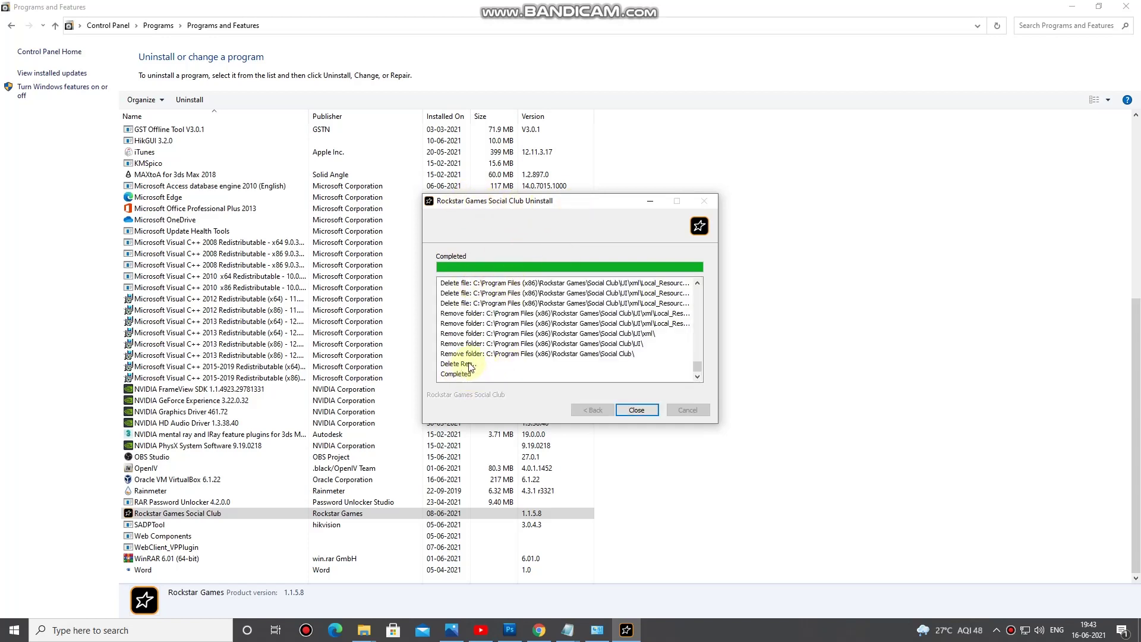
left_click(637, 410)
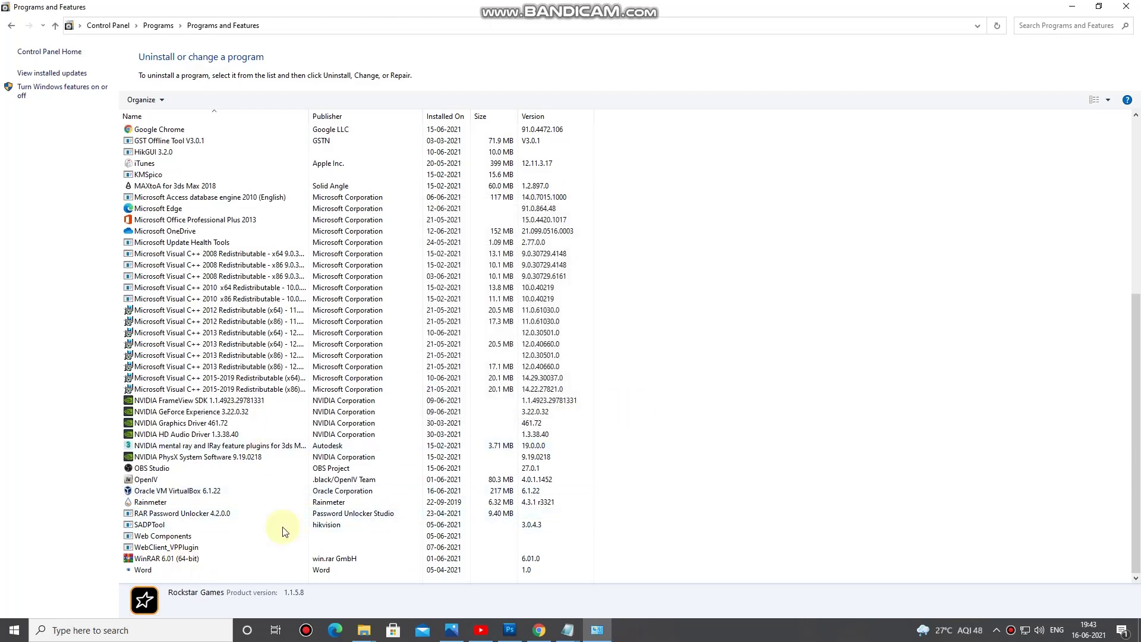
Find HikGUI 3.2.0 among the installed programs and completely remove it with all of its components.
left_click(189, 536)
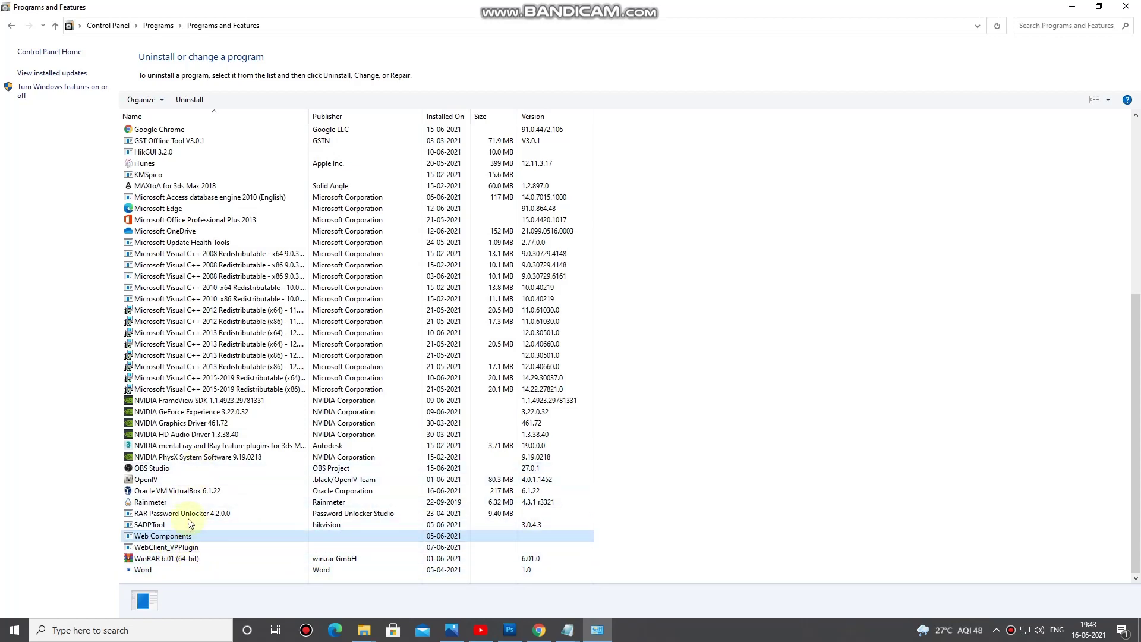
left_click(167, 504)
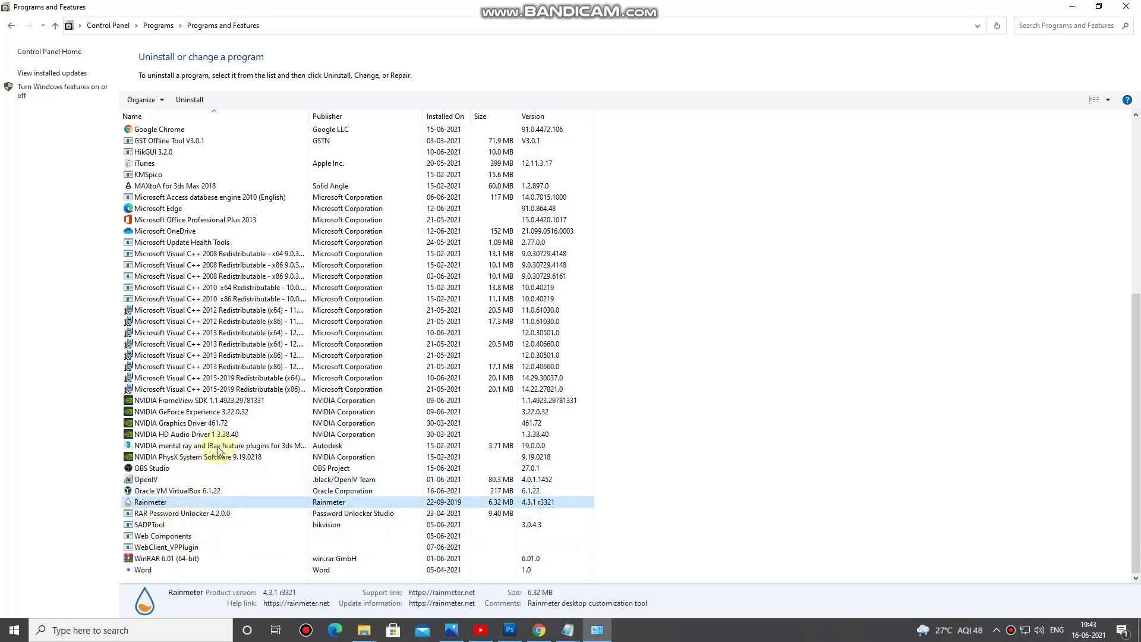
left_click(178, 491)
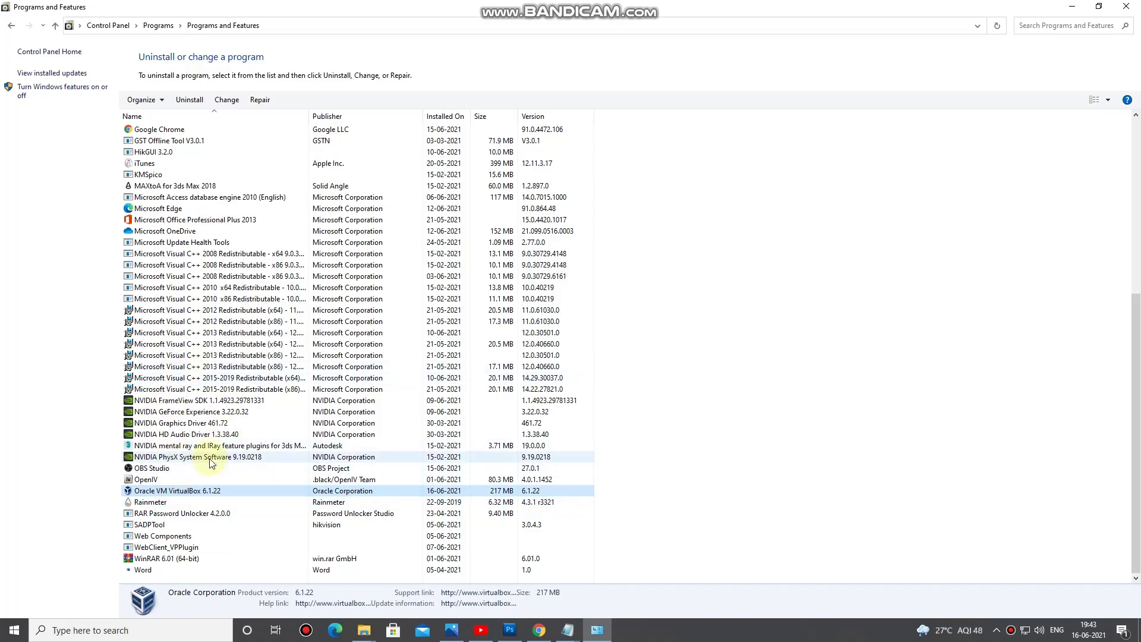
scroll(215, 454, "up", 3)
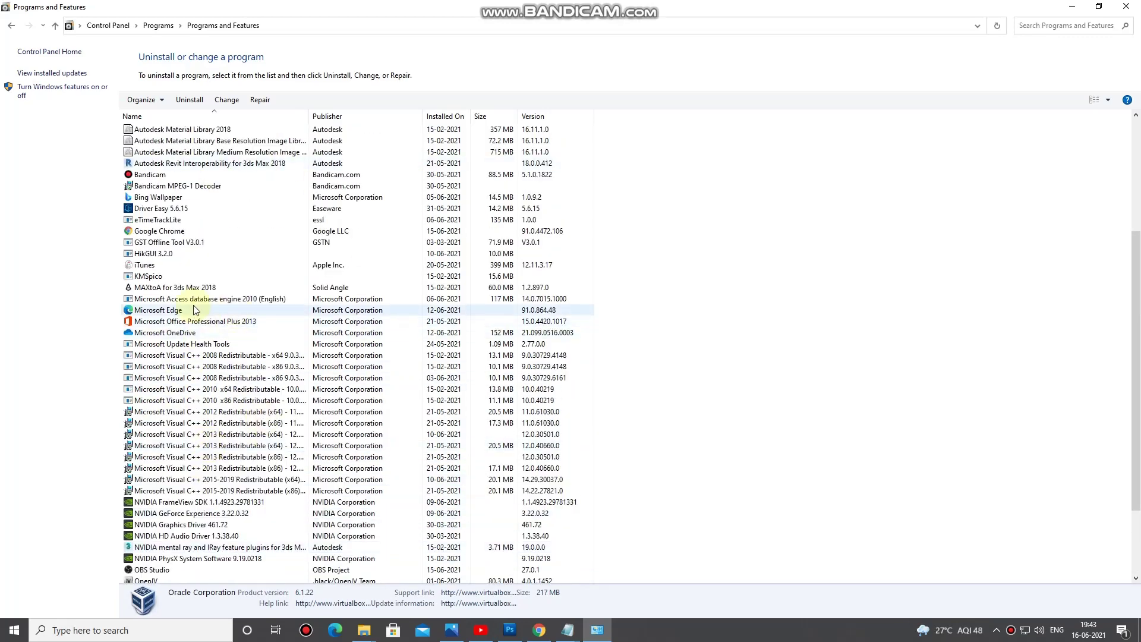
scroll(194, 305, "up", 1)
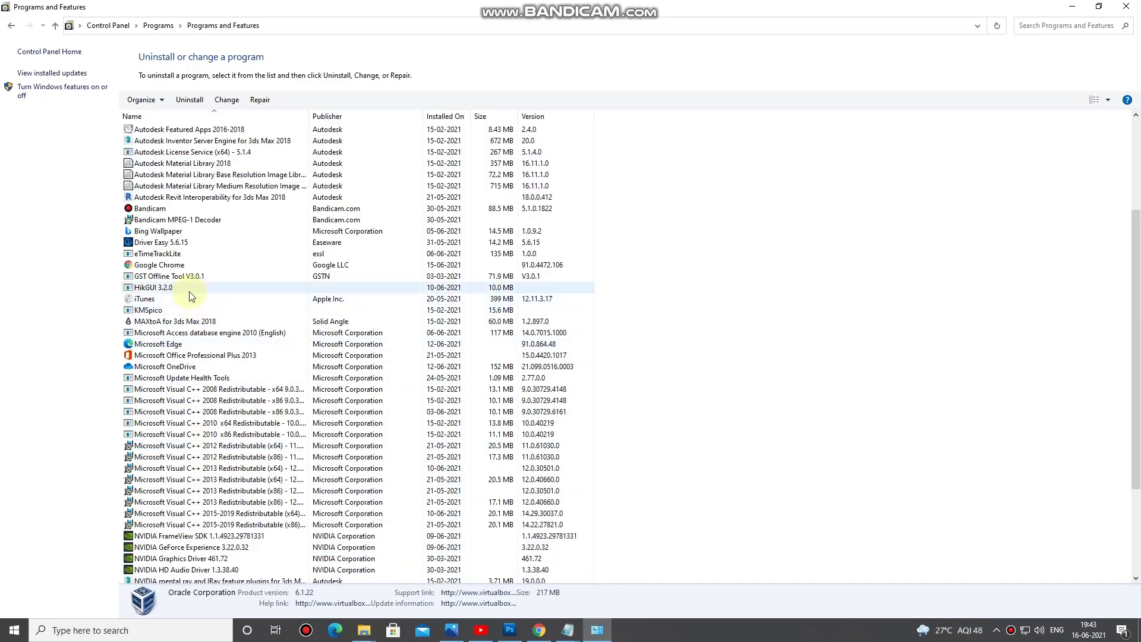
left_click(189, 290)
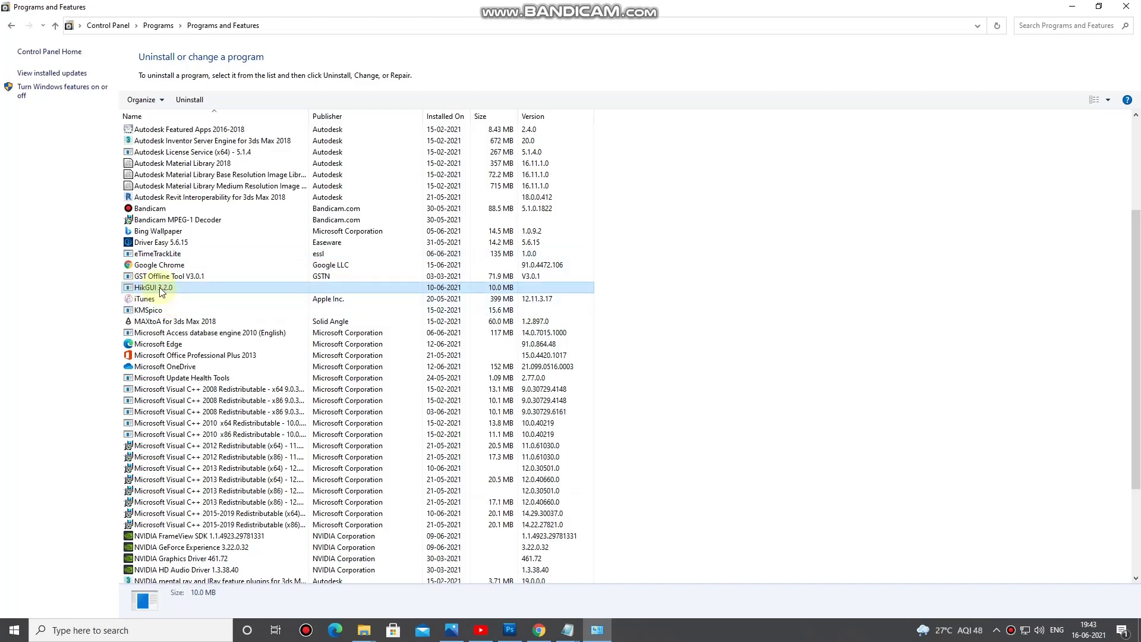
left_click(186, 100)
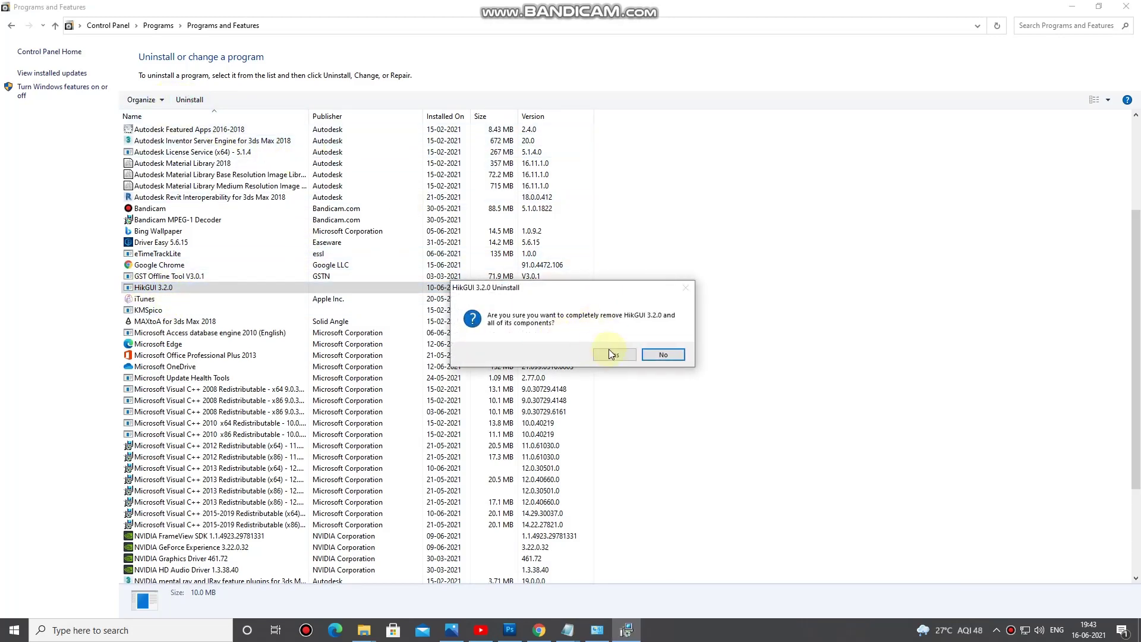
left_click(614, 355)
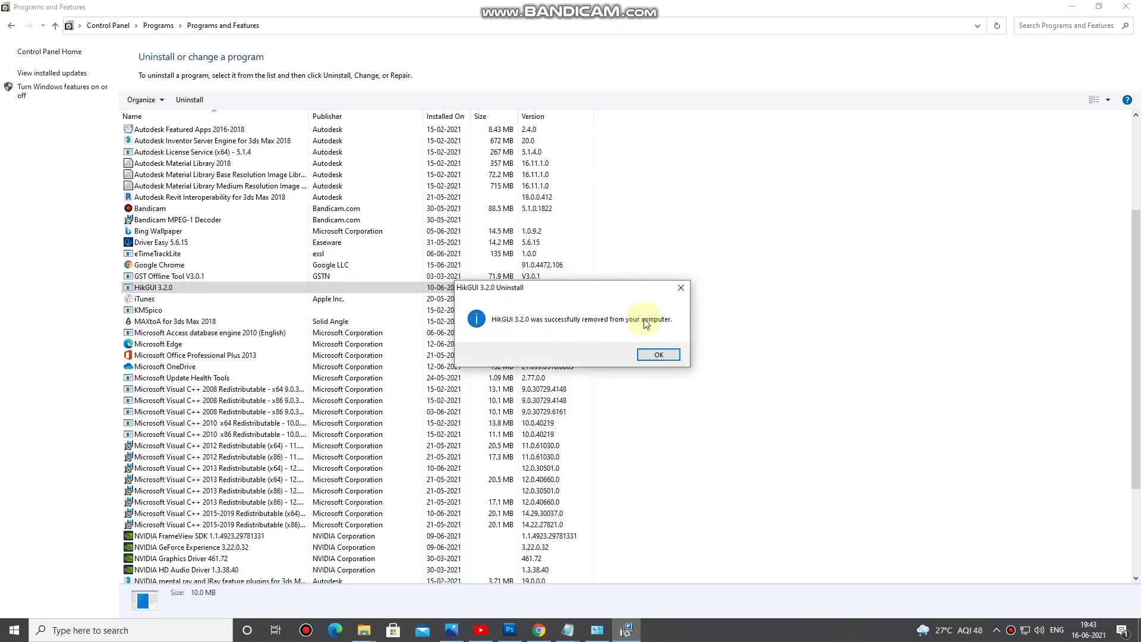
left_click(658, 354)
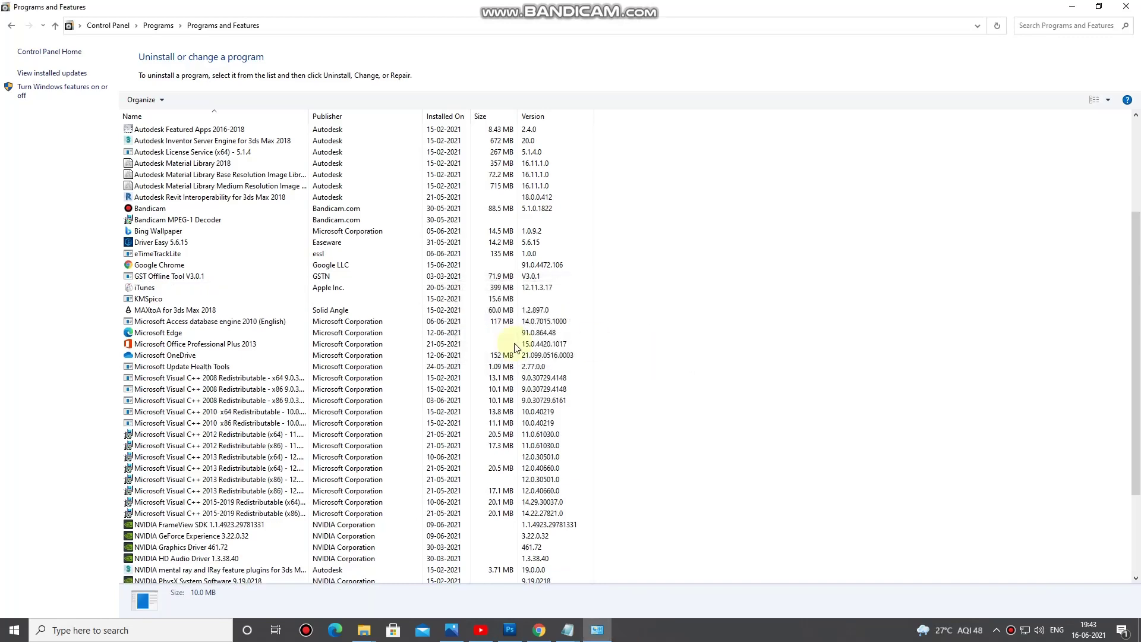
Uninstall Driver Easy 5.6.15 from the installed programs, removing all of its components.
left_click(199, 321)
scroll(205, 315, "up", 5)
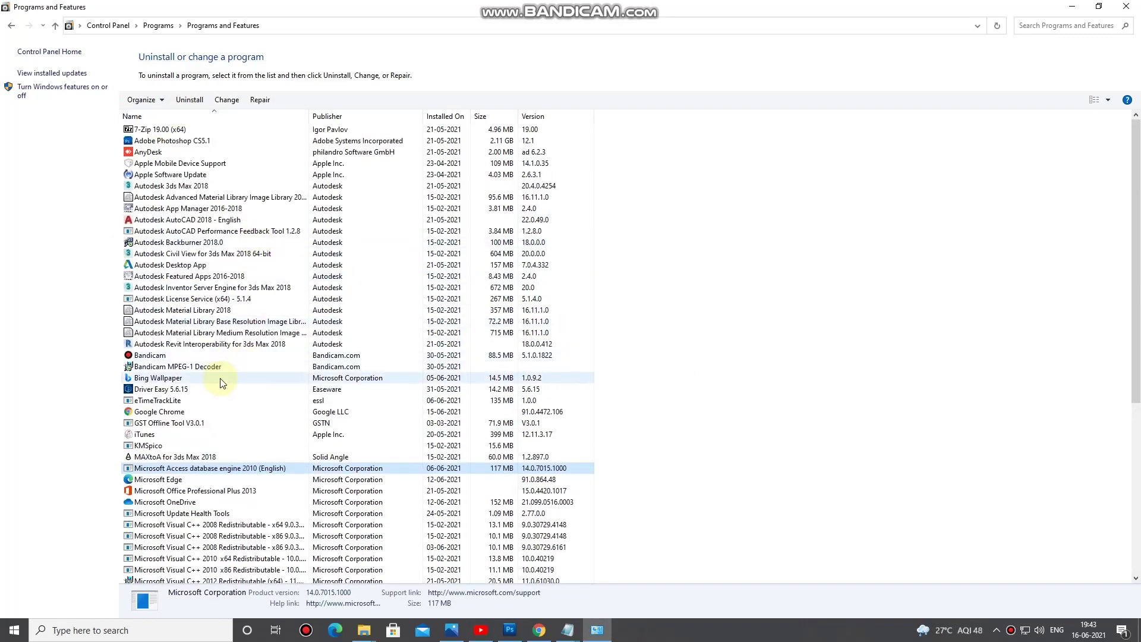
left_click(170, 389)
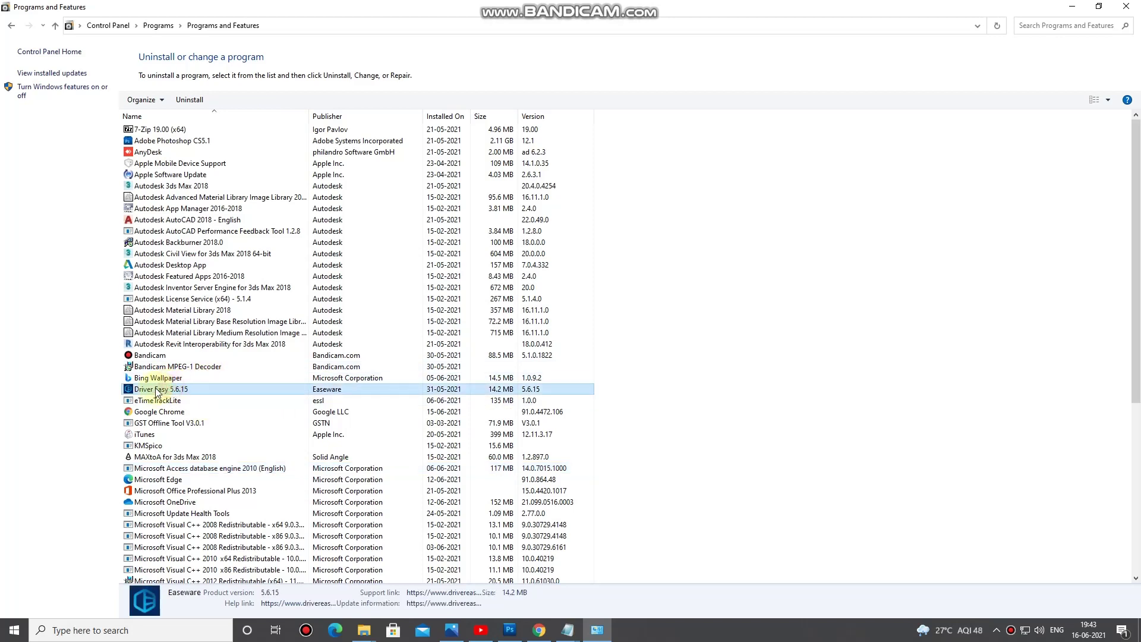
left_click(190, 101)
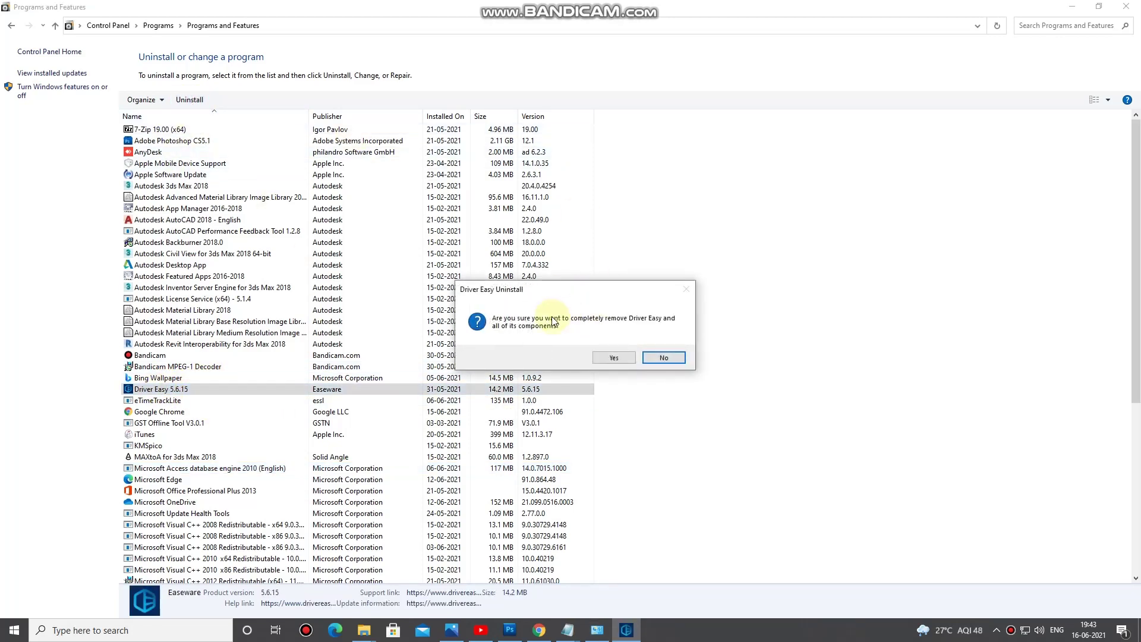
left_click(612, 358)
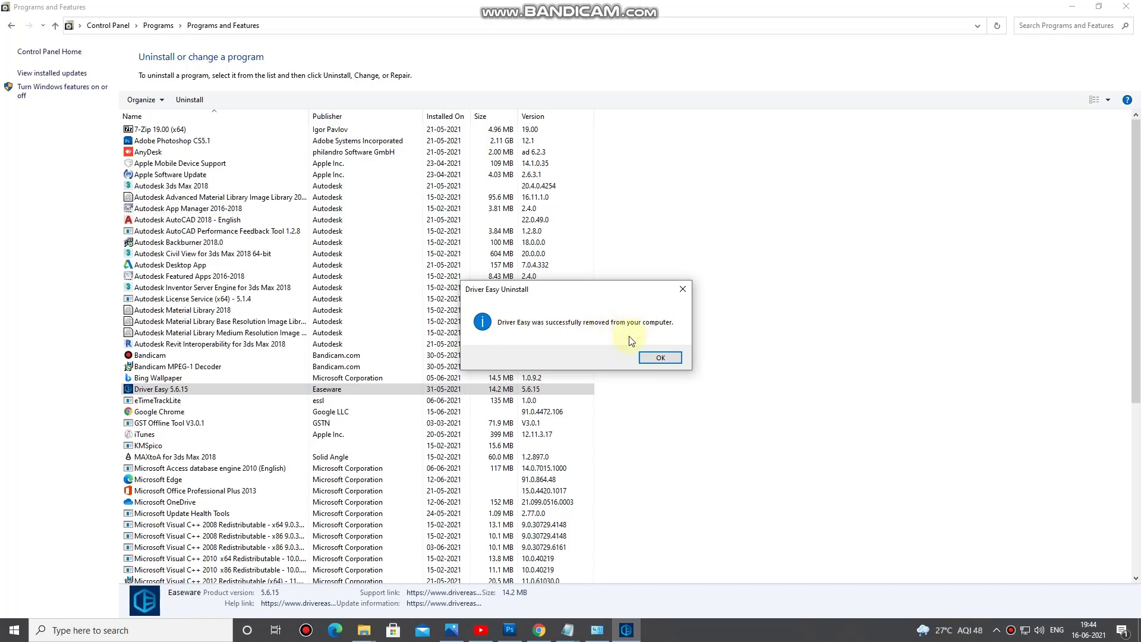
left_click(652, 358)
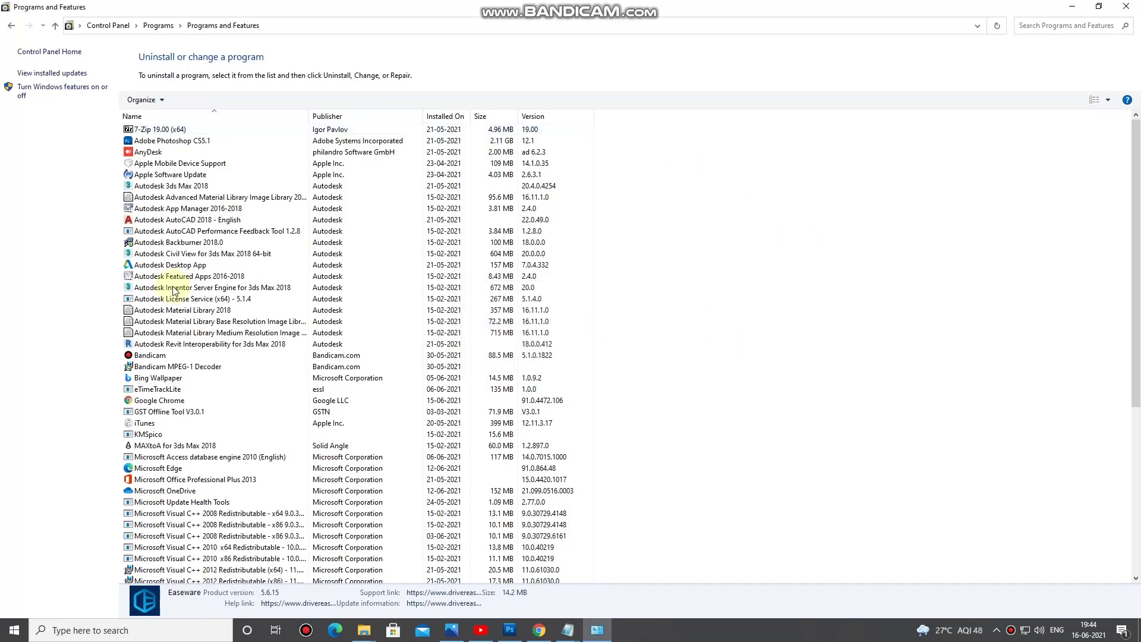
Close the installed programs window and refresh the desktop.
left_click(1129, 6)
right_click(567, 151)
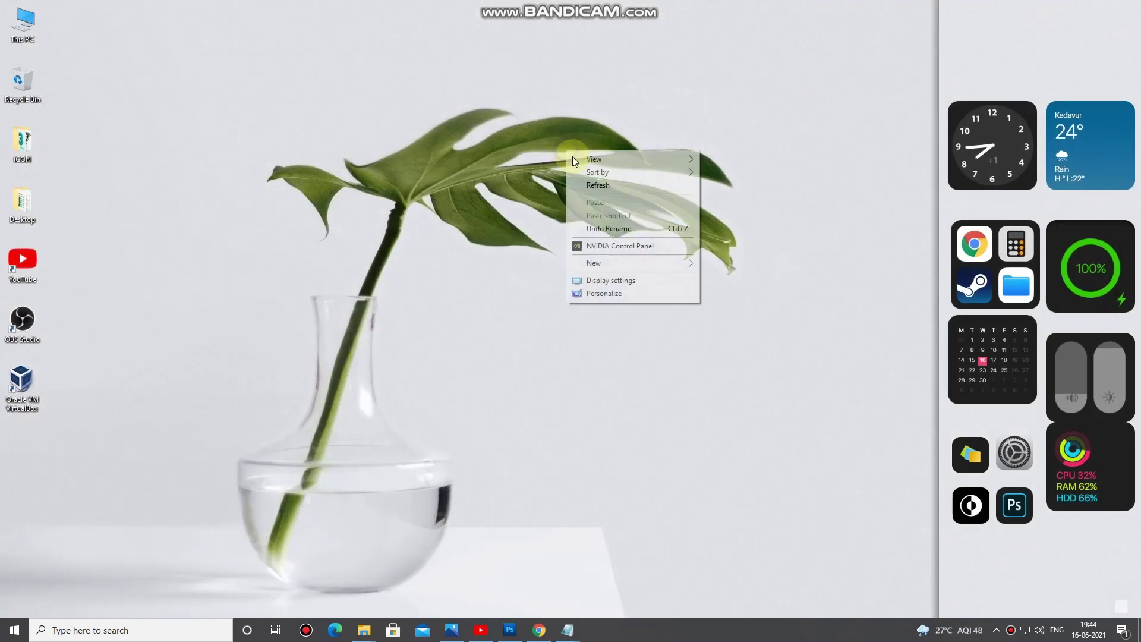
left_click(596, 186)
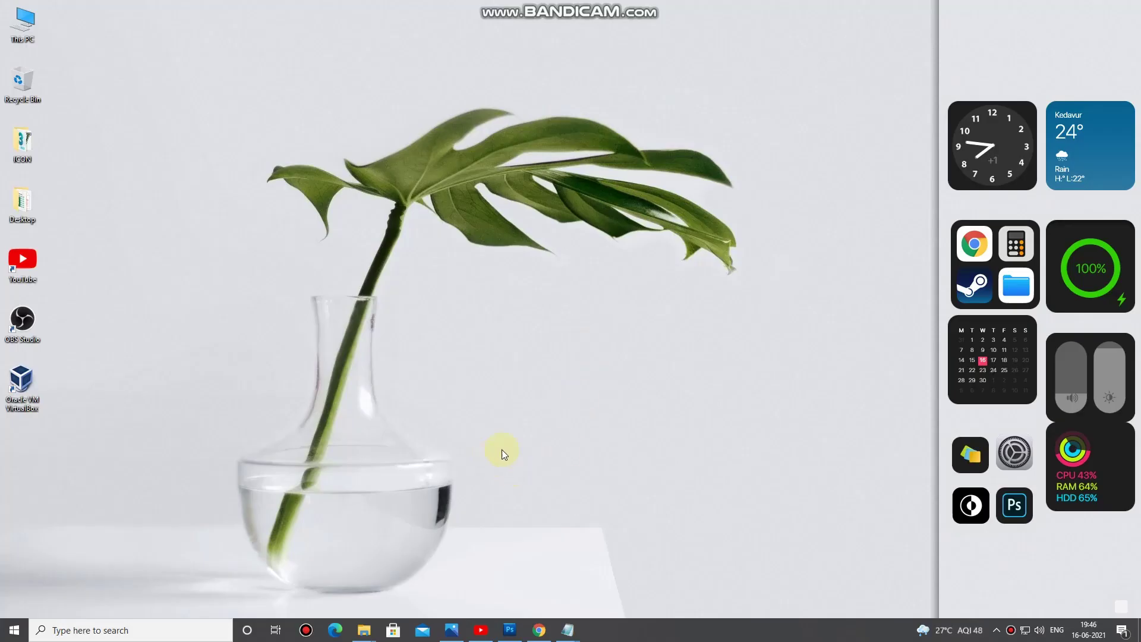
Search Windows for "settings", open the Settings app and go to its Apps & features page.
left_click(108, 633)
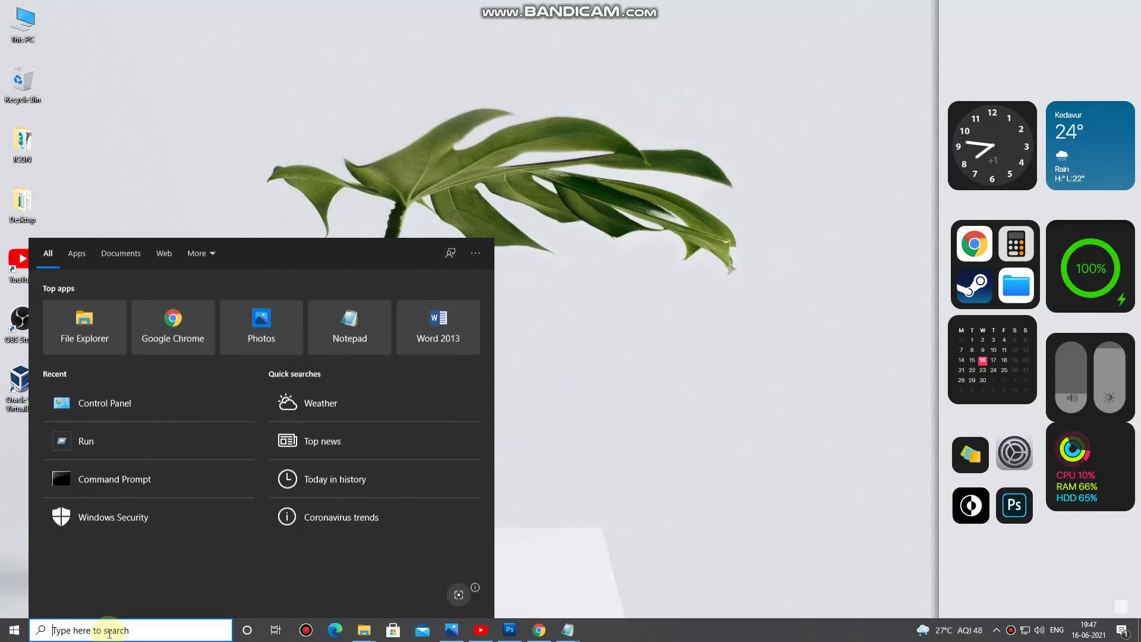
type("sett")
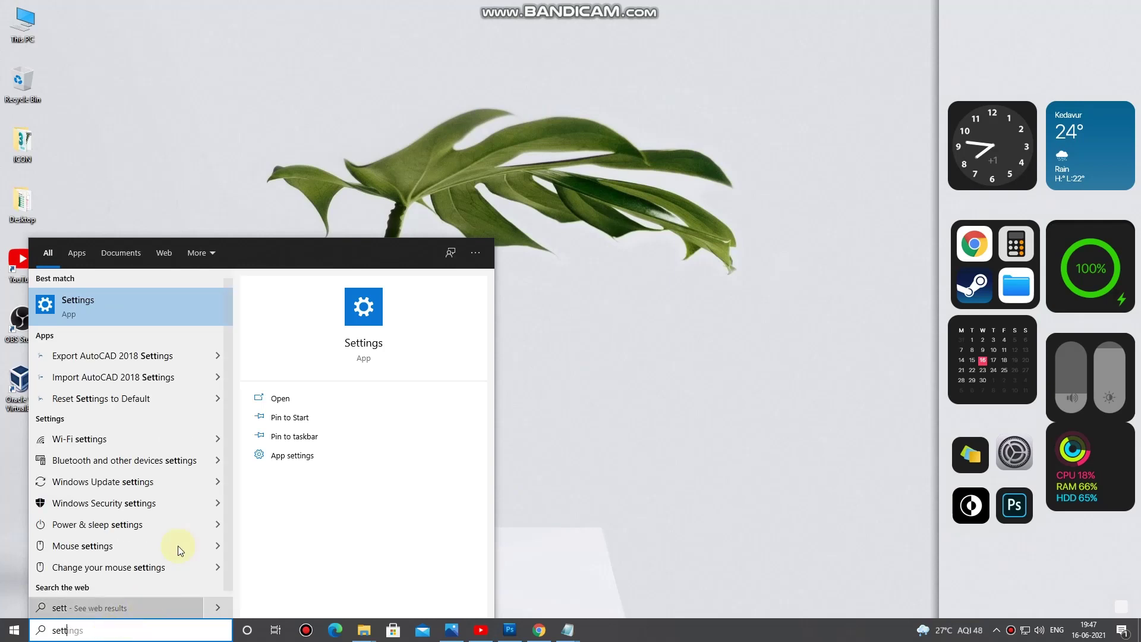
type("ings")
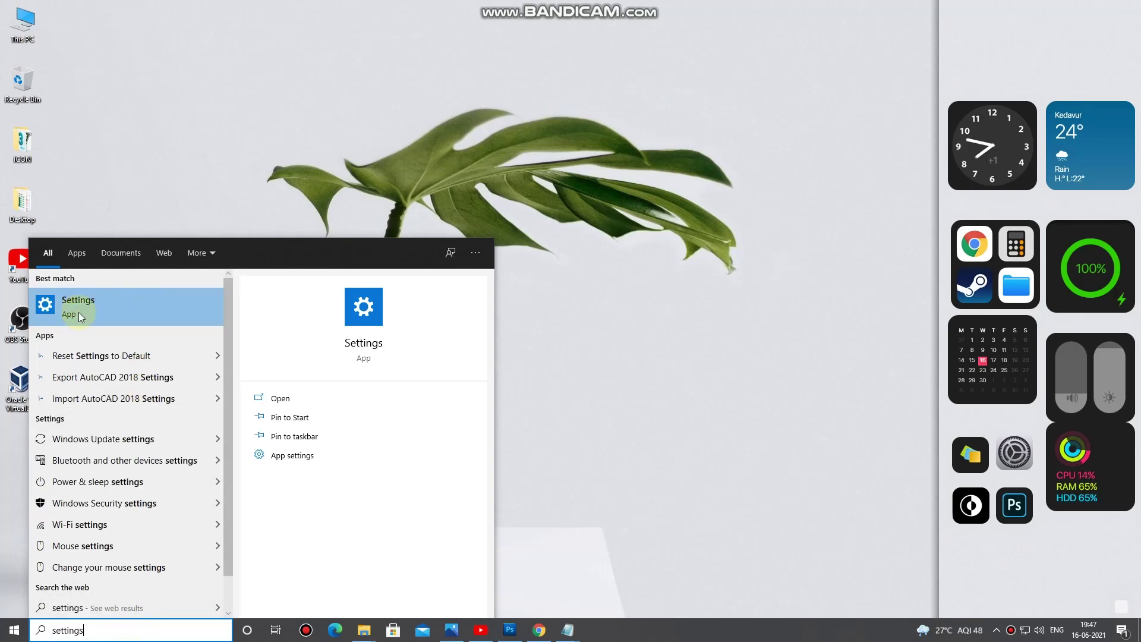
left_click(111, 304)
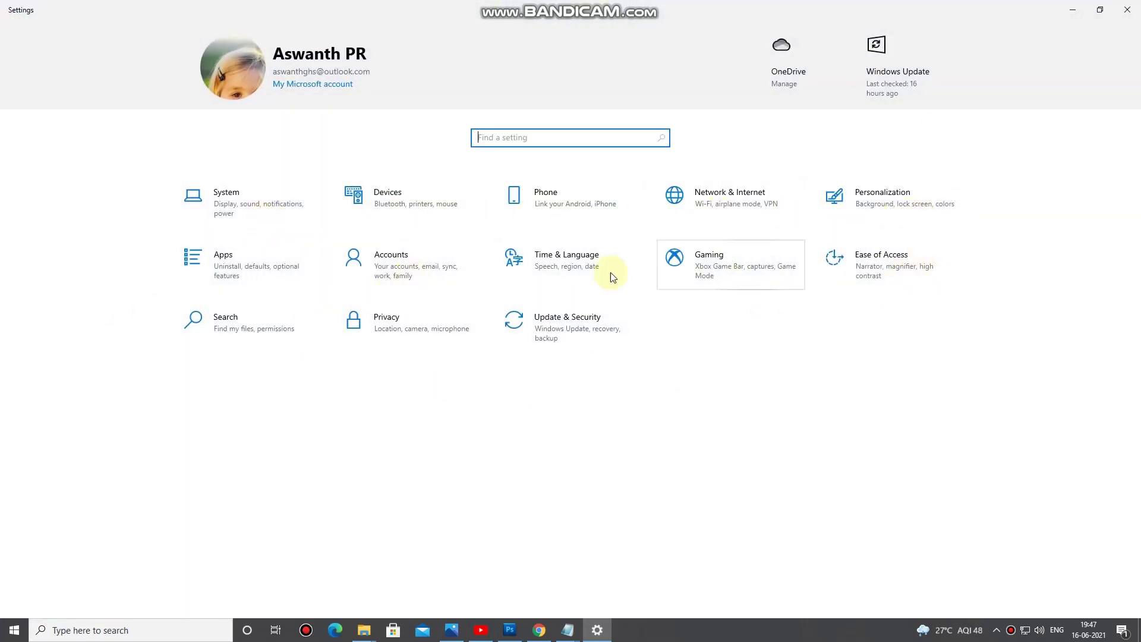
left_click(259, 429)
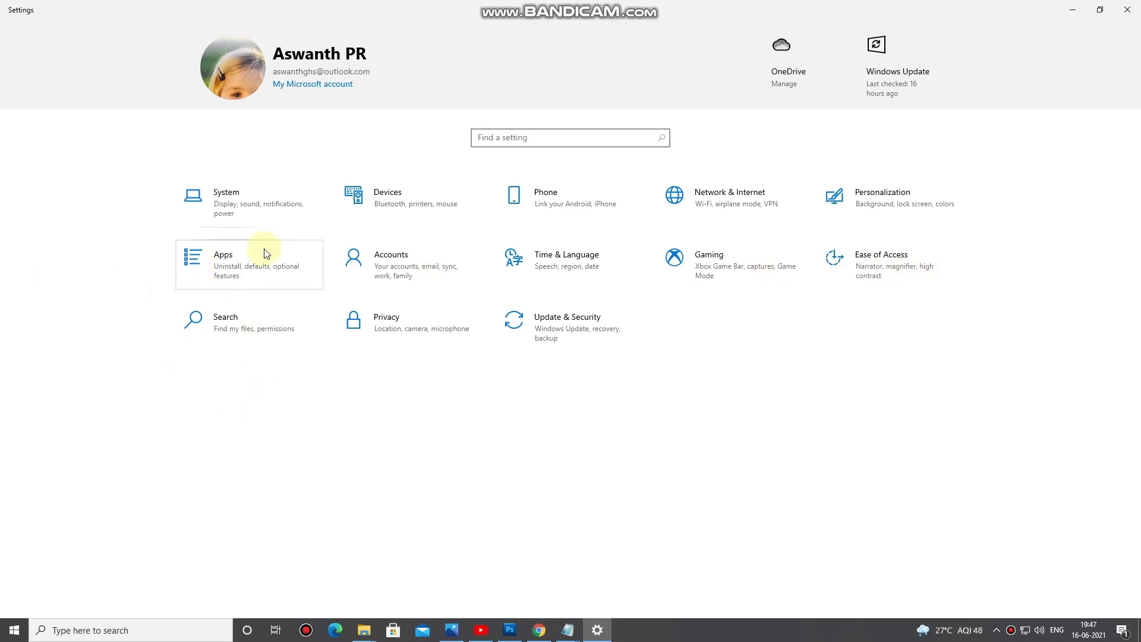
left_click(238, 260)
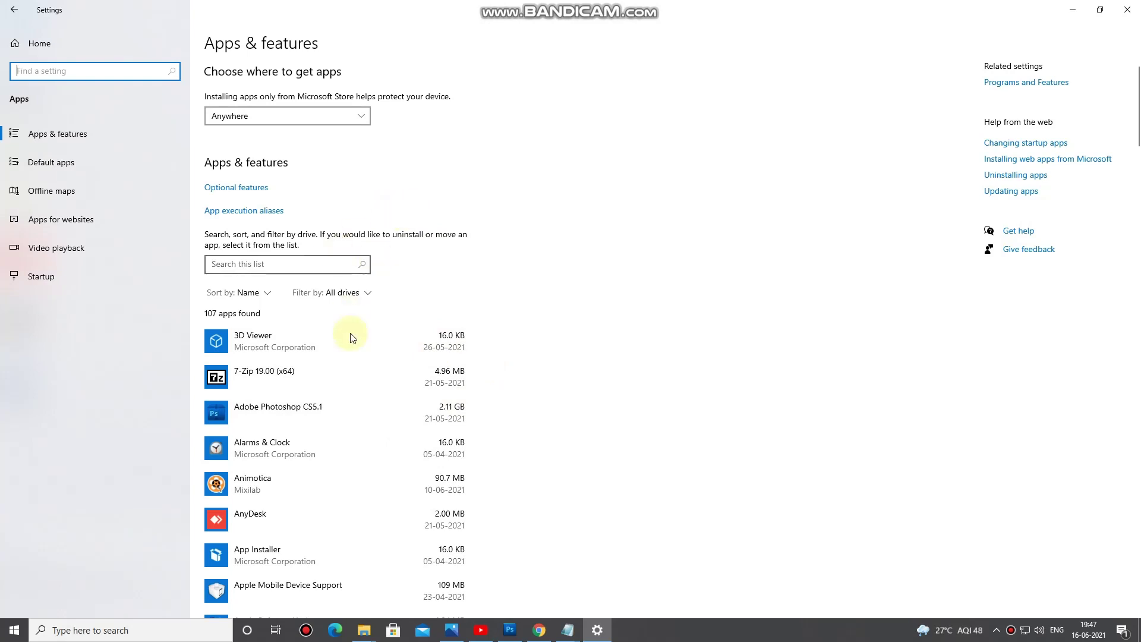
Look through the whole Apps & features list to see which apps are installed, and return to its beginning.
scroll(337, 401, "down", 3)
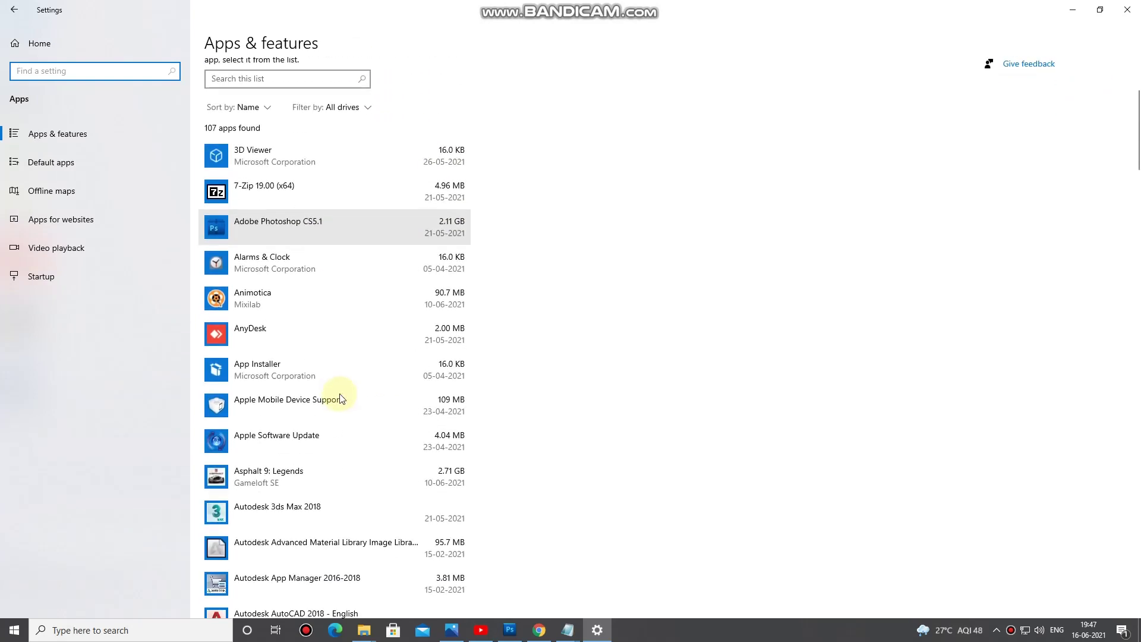
scroll(322, 212, "down", 14)
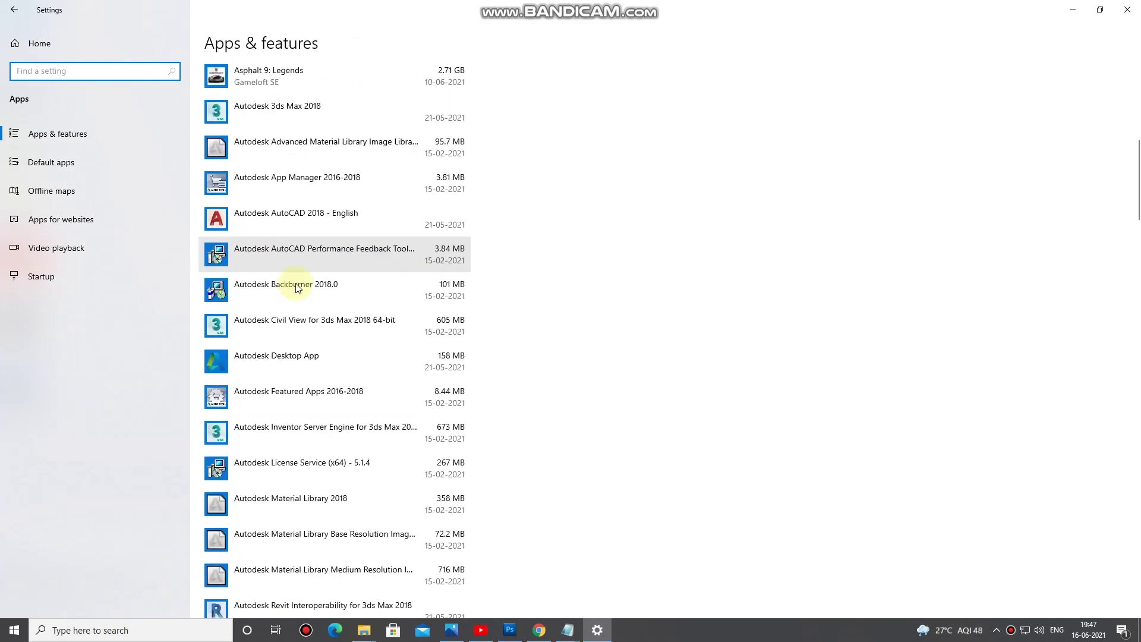
scroll(347, 368, "down", 20)
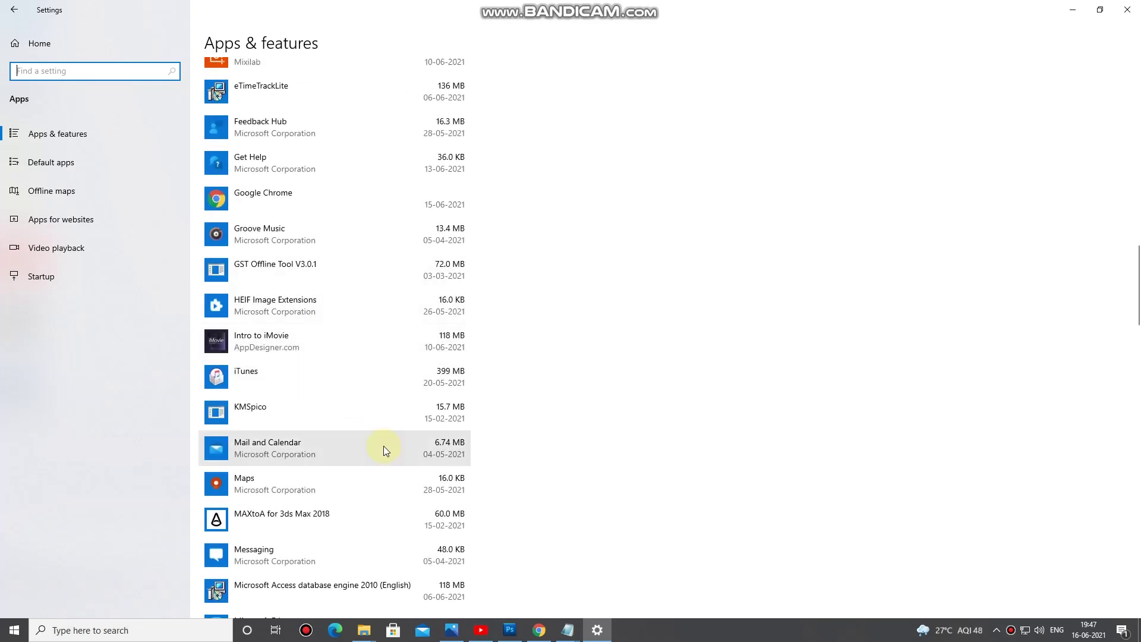
scroll(384, 414, "down", 14)
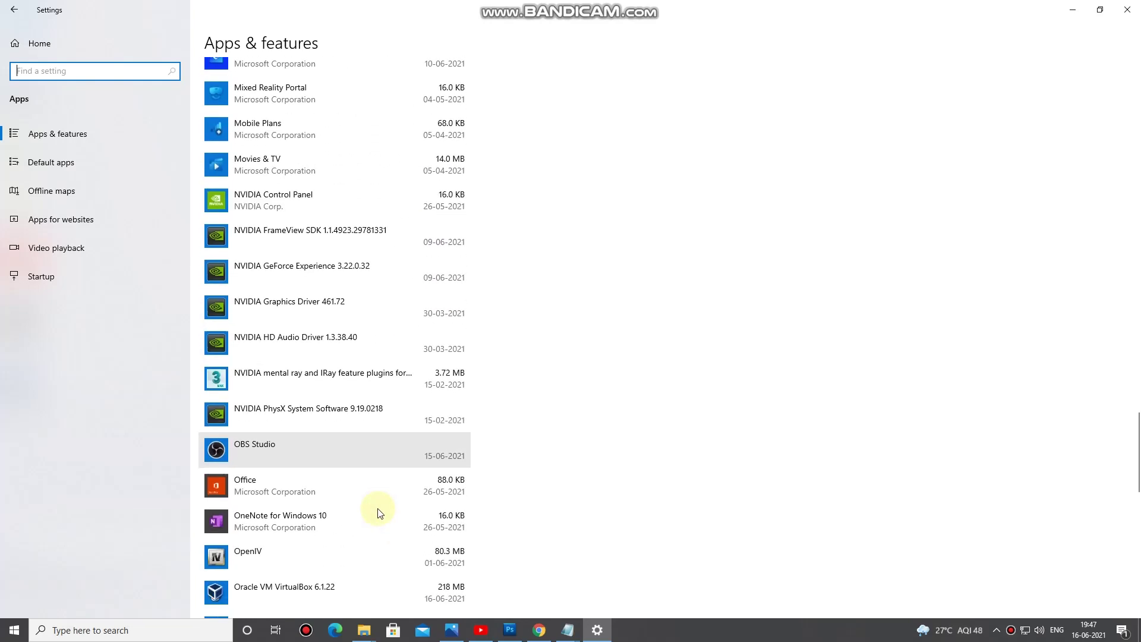
scroll(373, 415, "down", 10)
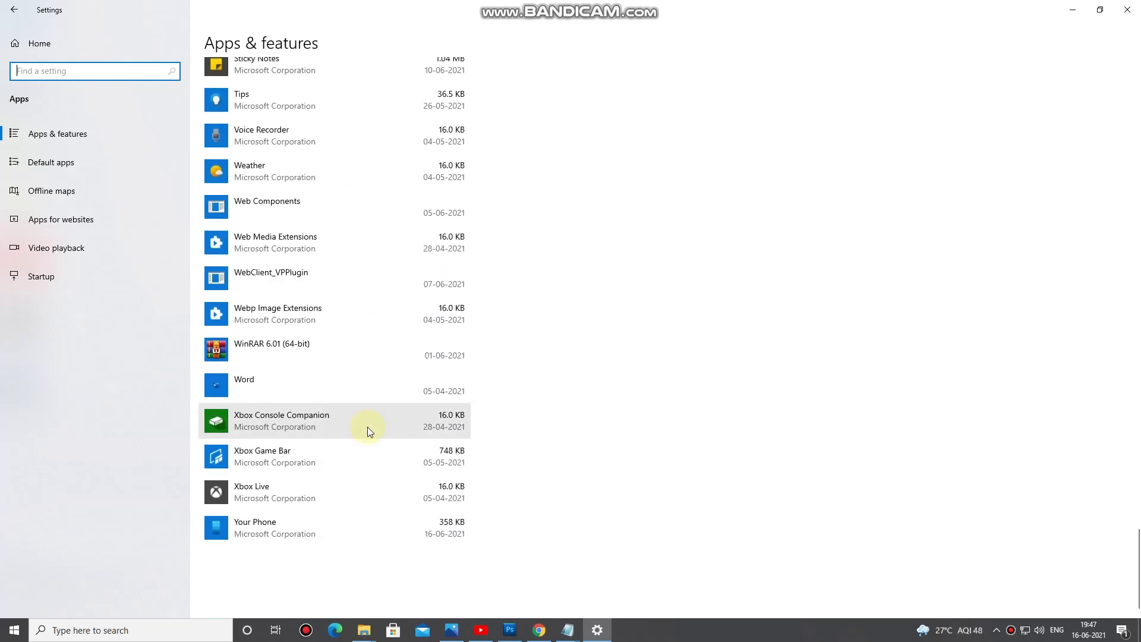
scroll(395, 229, "up", 20)
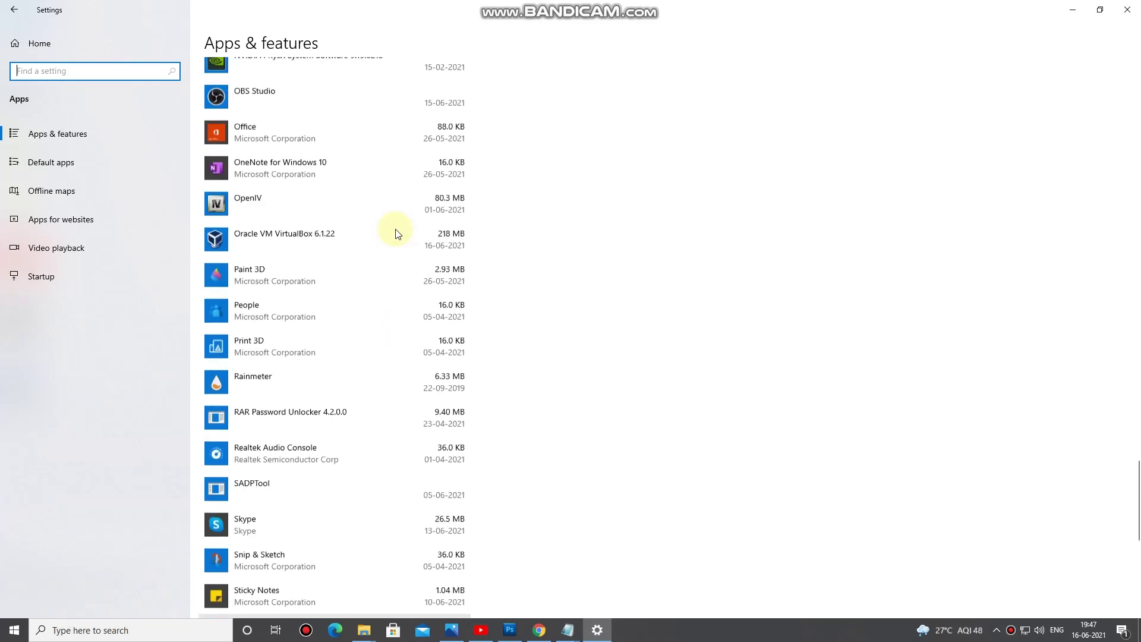
scroll(396, 230, "up", 20)
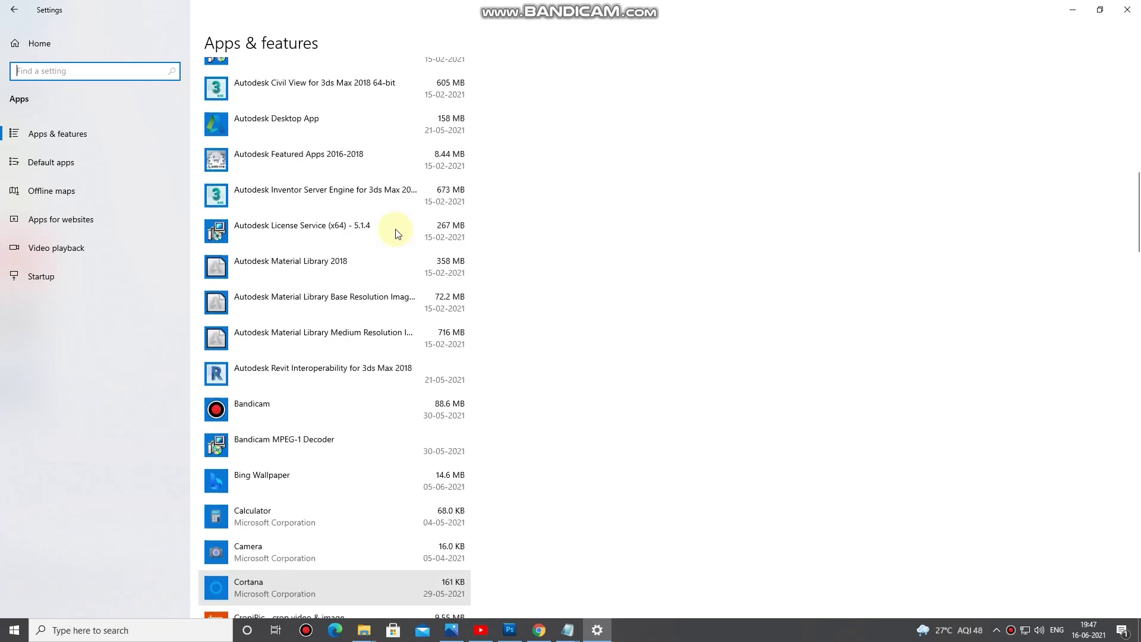
scroll(395, 229, "up", 5)
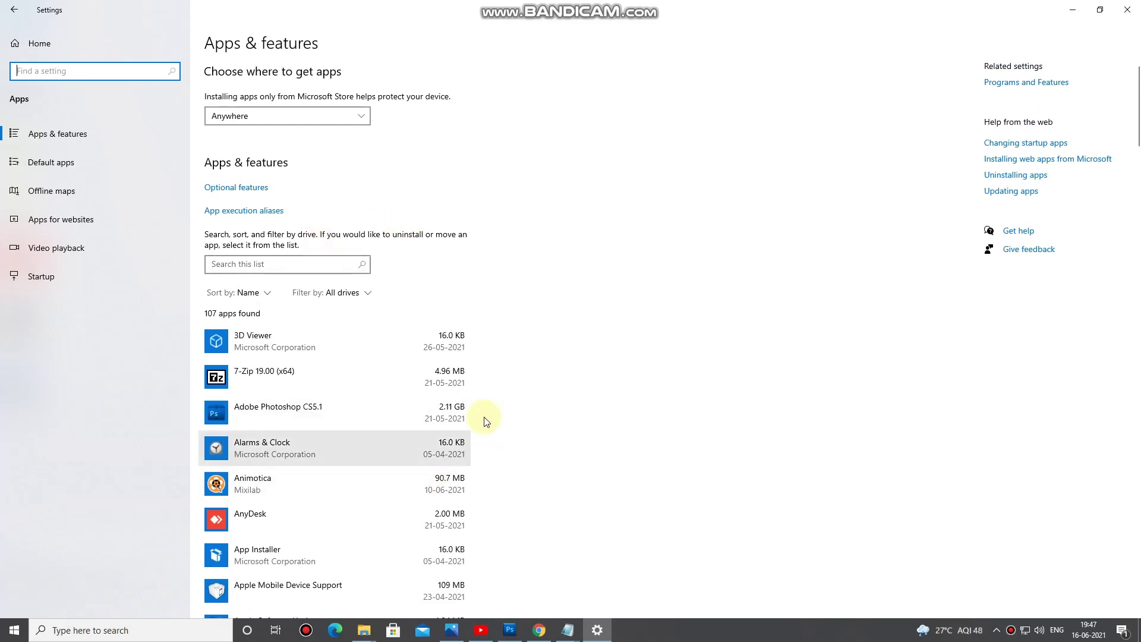
Uninstall the Animotica app and its related info.
left_click(309, 484)
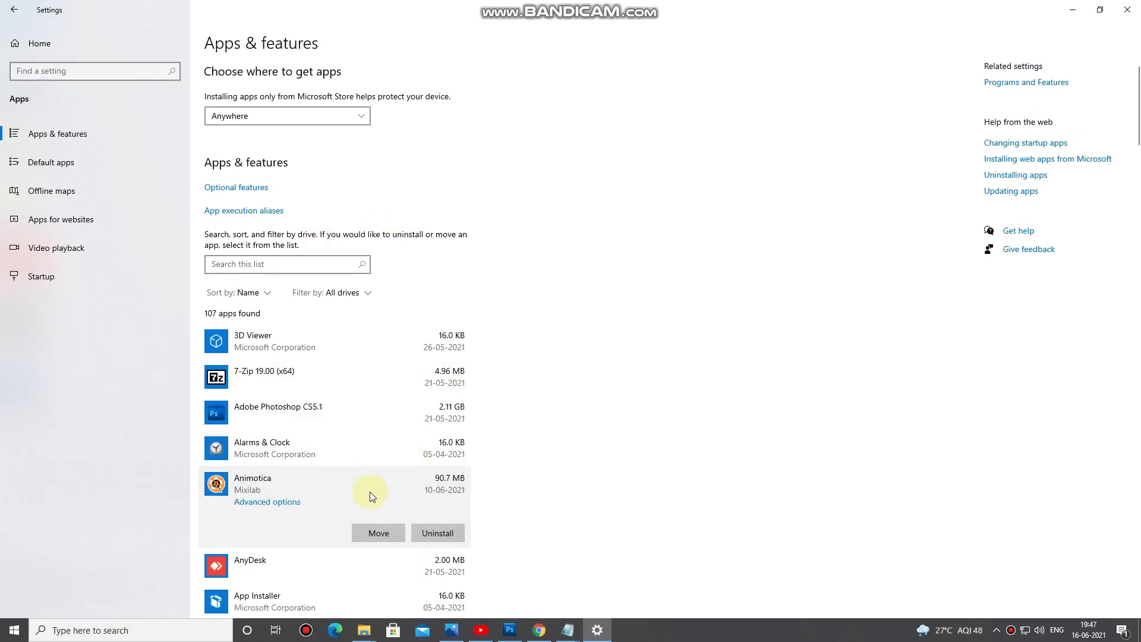
scroll(370, 490, "down", 3)
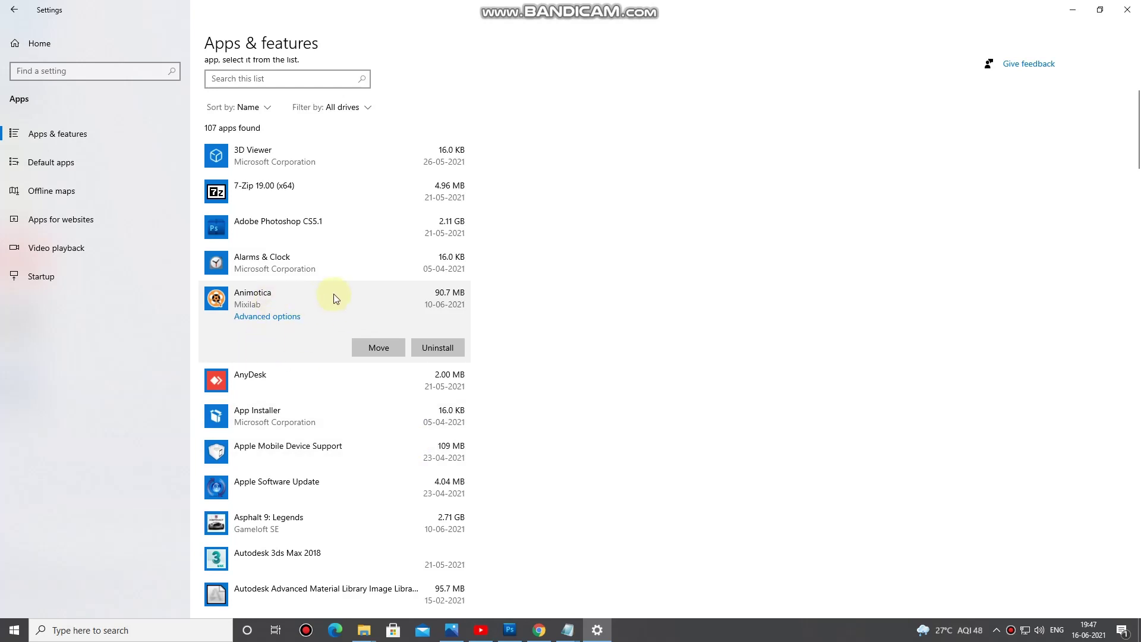
left_click(441, 348)
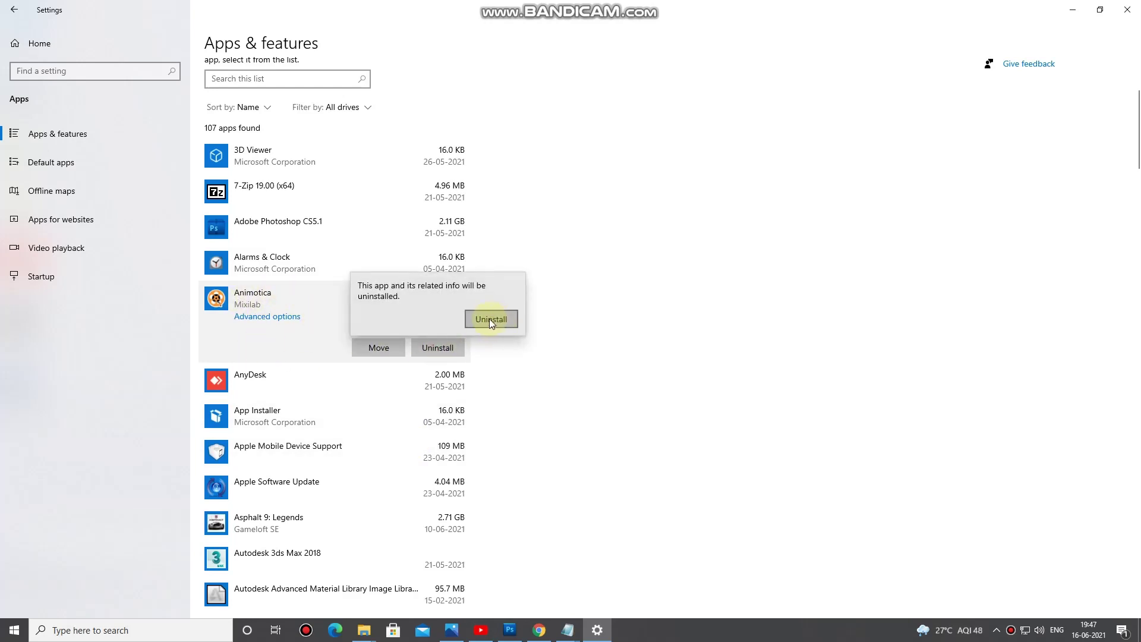
left_click(490, 320)
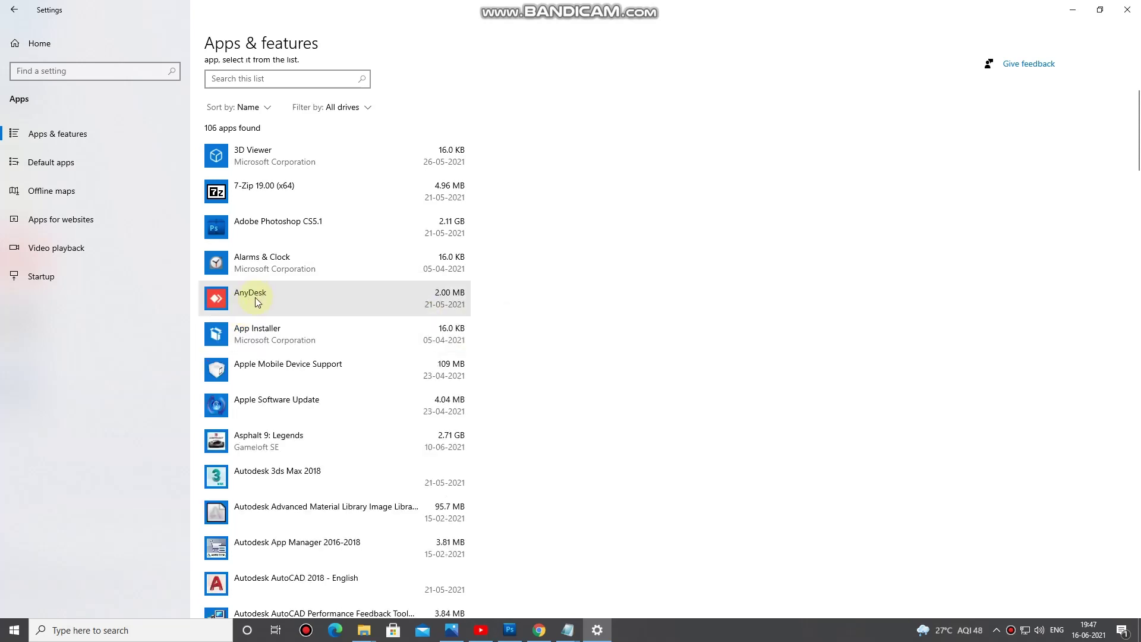
Find CropiPic - crop video & image among the installed apps and uninstall it.
scroll(387, 400, "down", 5)
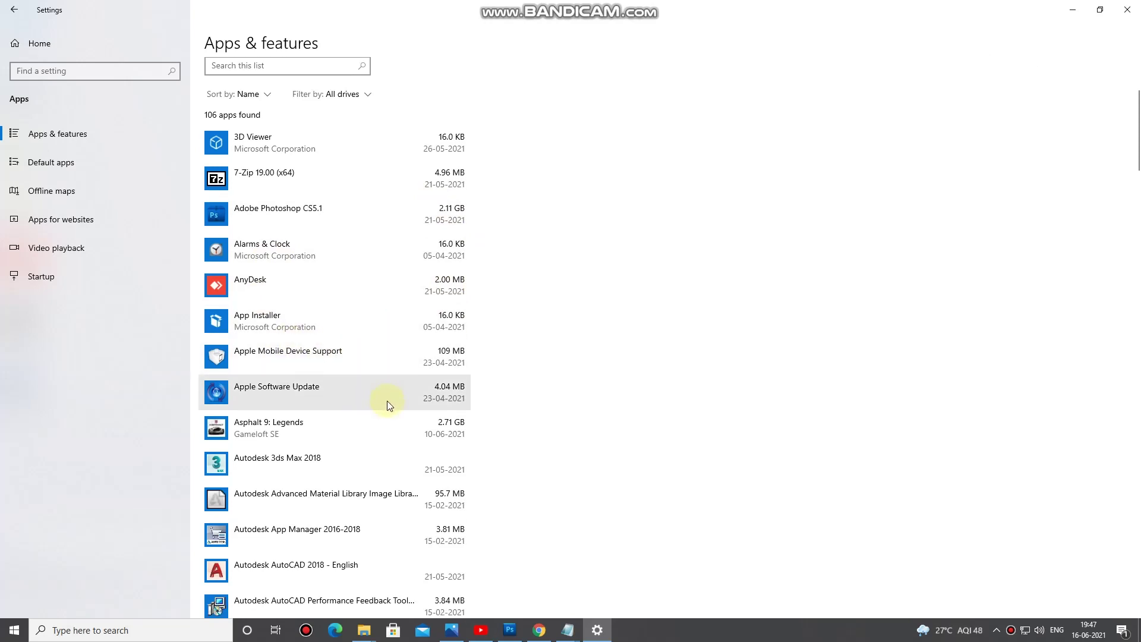
scroll(390, 406, "down", 10)
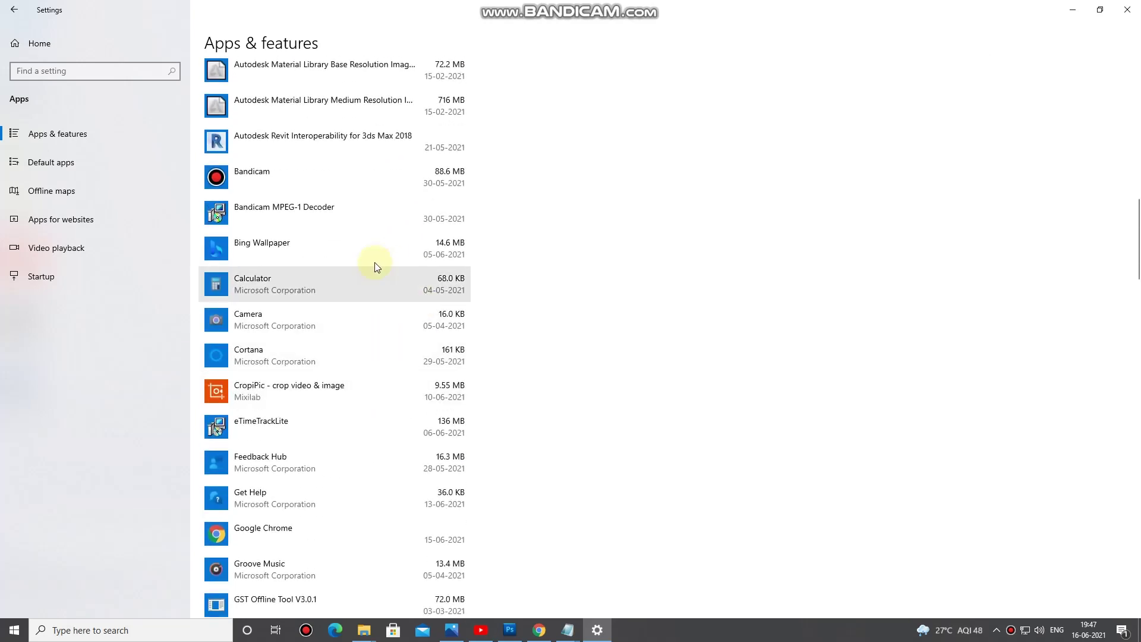
left_click(366, 391)
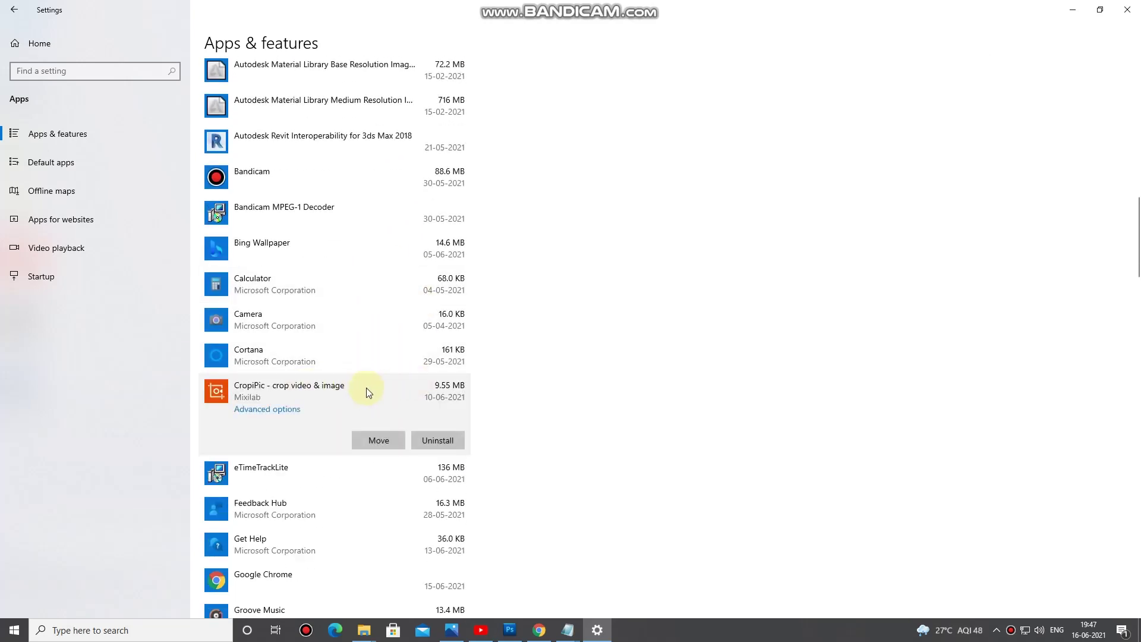
left_click(438, 441)
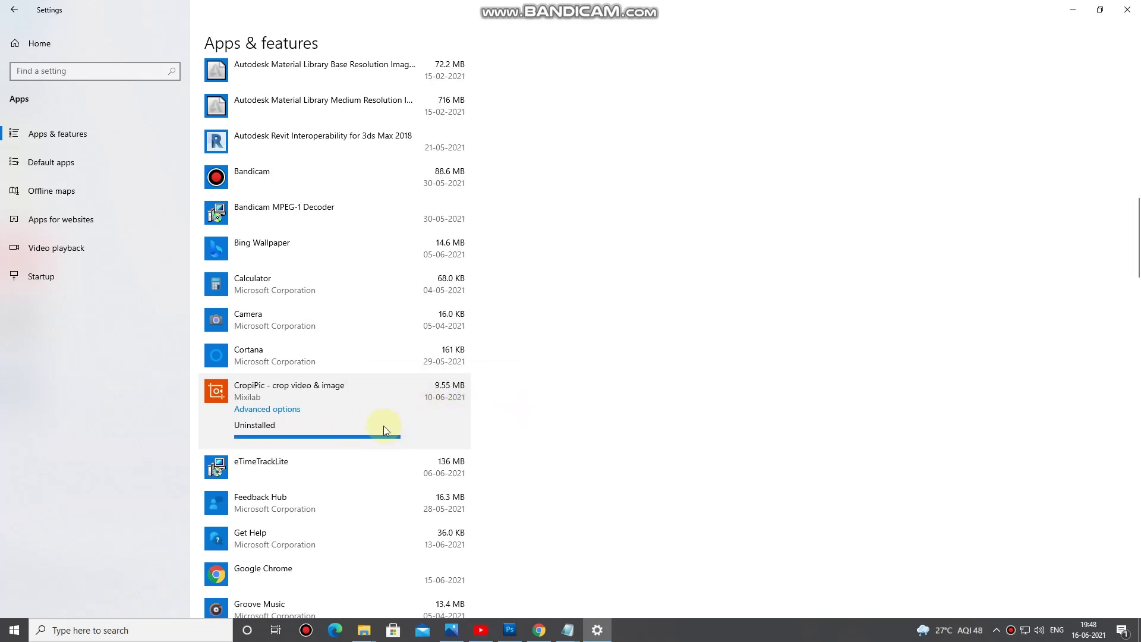
Look through the remaining installed apps down to the end of the list and close Settings.
scroll(393, 411, "down", 5)
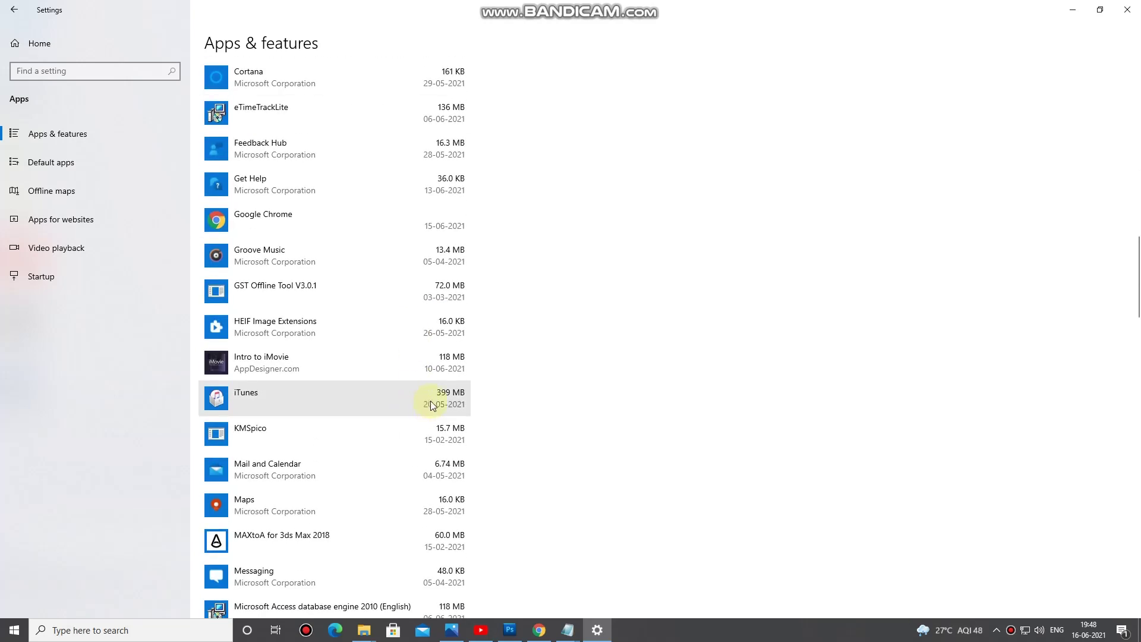
scroll(430, 402, "down", 8)
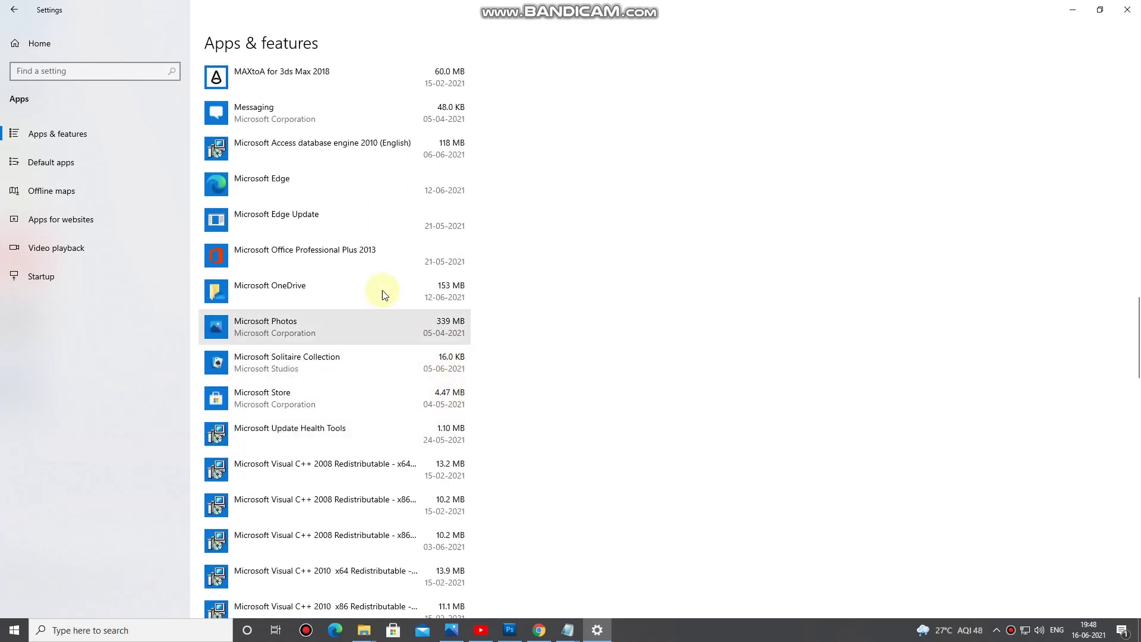
scroll(383, 290, "down", 16)
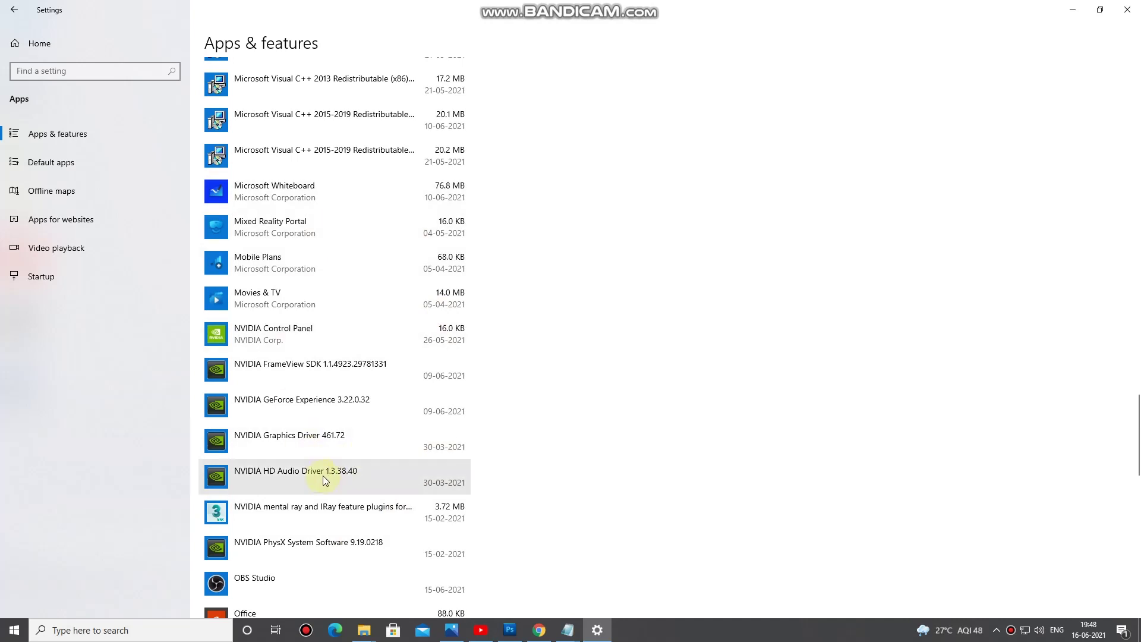
scroll(323, 475, "down", 11)
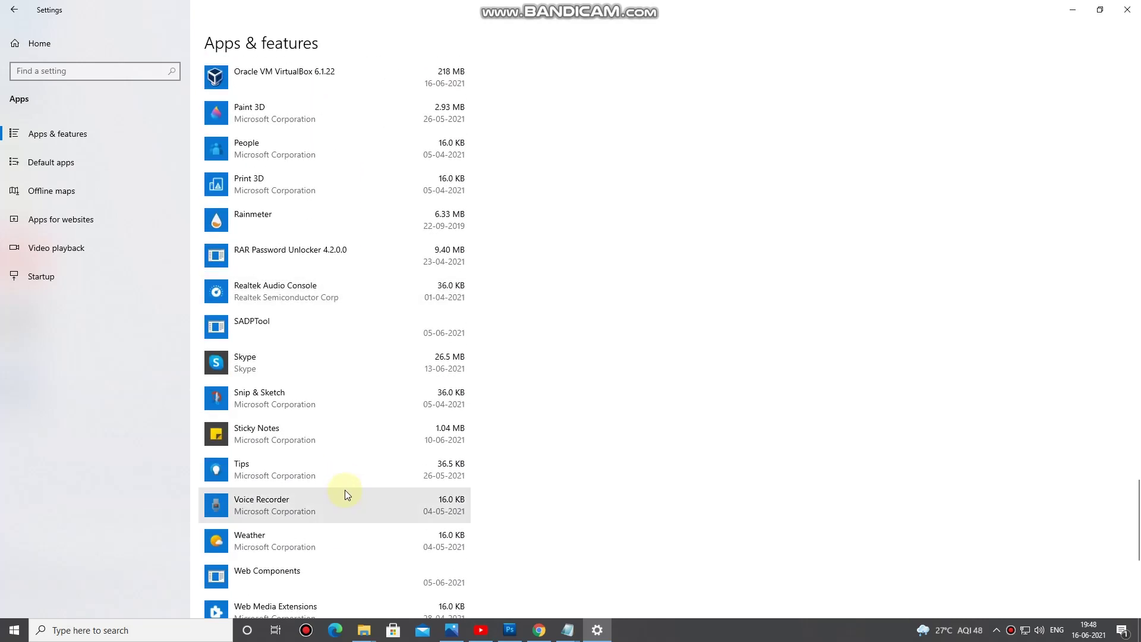
scroll(346, 493, "down", 6)
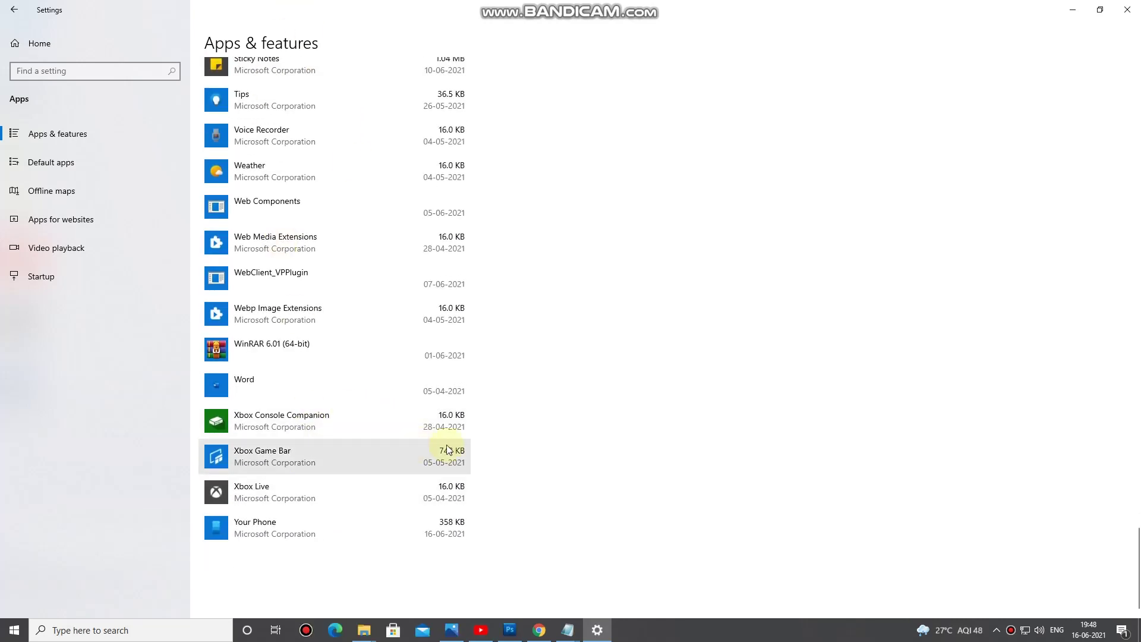
left_click(1127, 10)
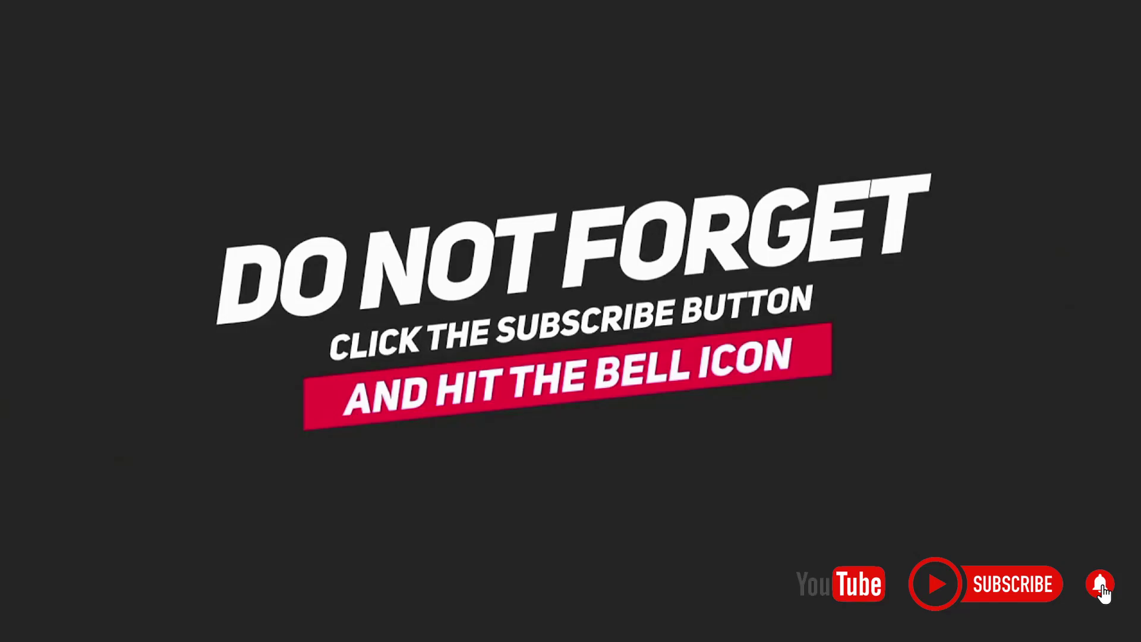